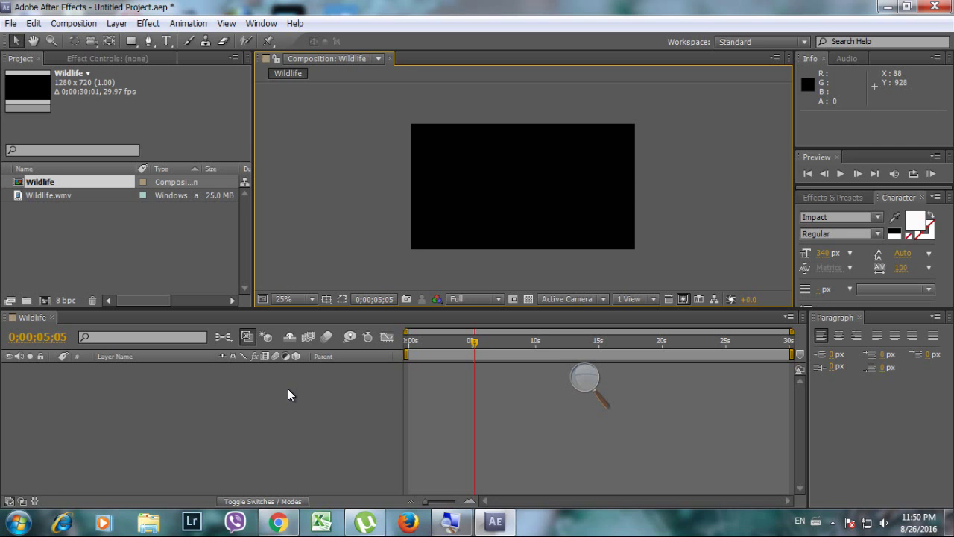
Close the Wildlife timeline and delete the Wildlife composition from the project, keeping the Wildlife.wmv footage
click(98, 257)
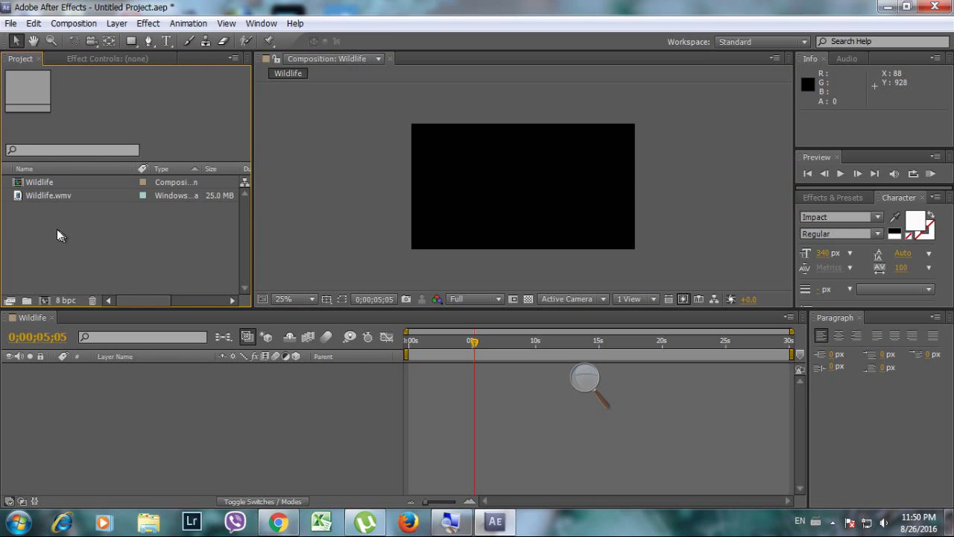
click(53, 318)
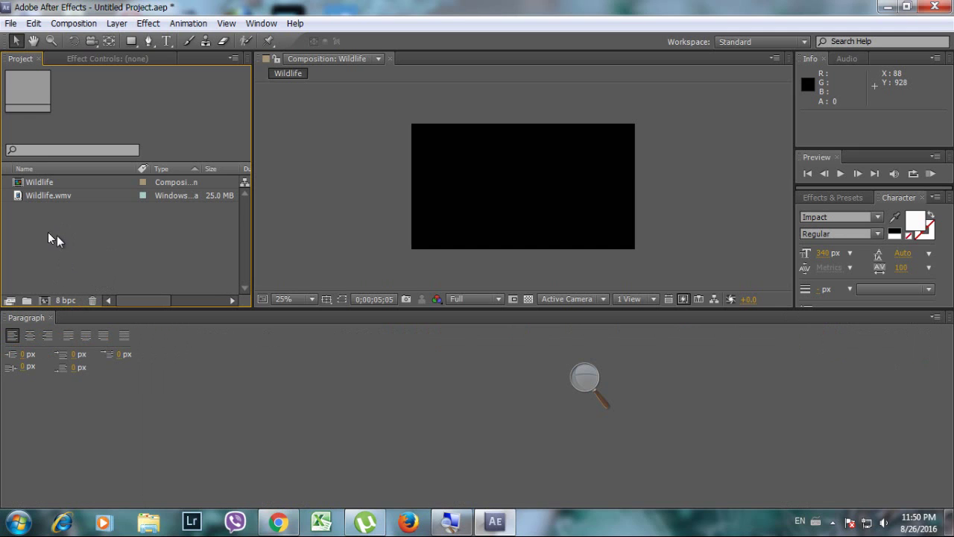
click(33, 183)
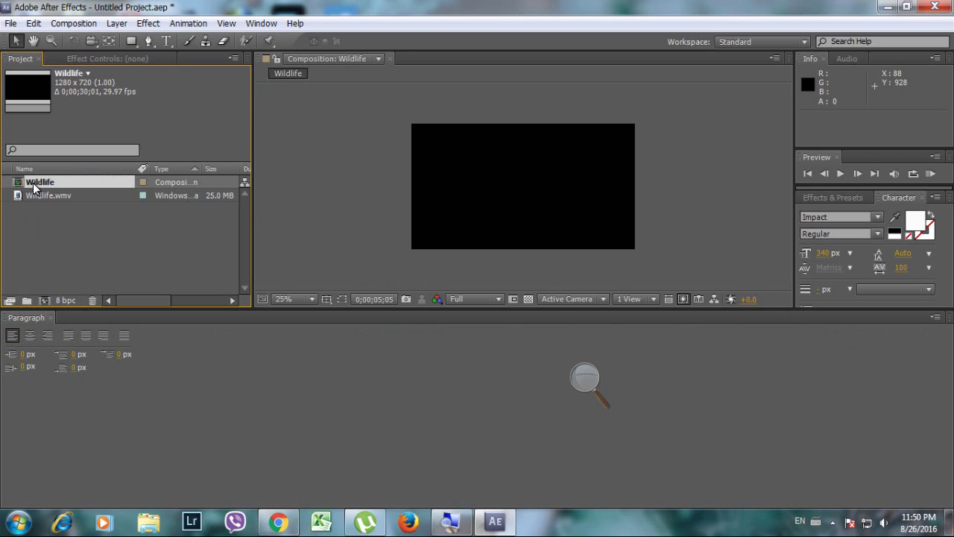
key(Delete)
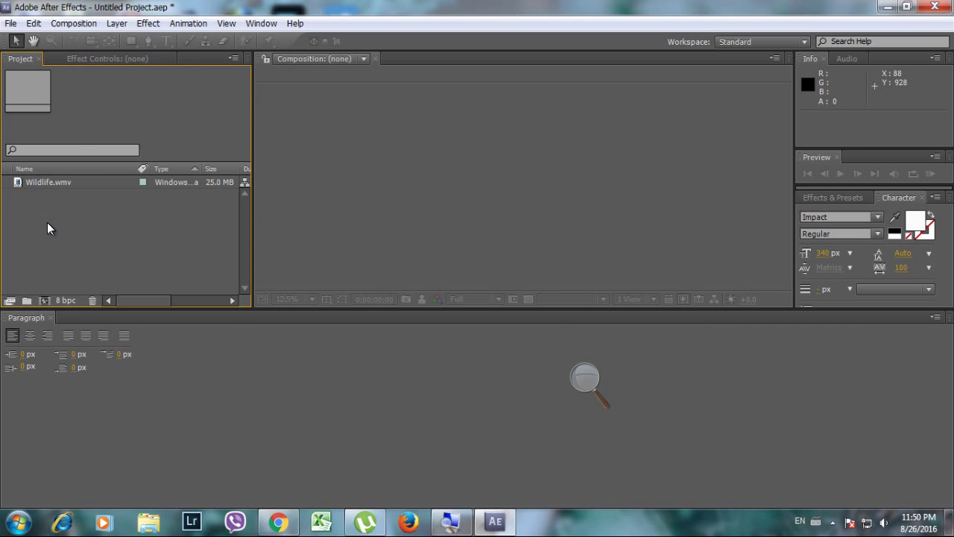
Start a new composition named Split Video with the HDV/HDTV 720 25 preset and a duration of 0:01:00:00
click(72, 28)
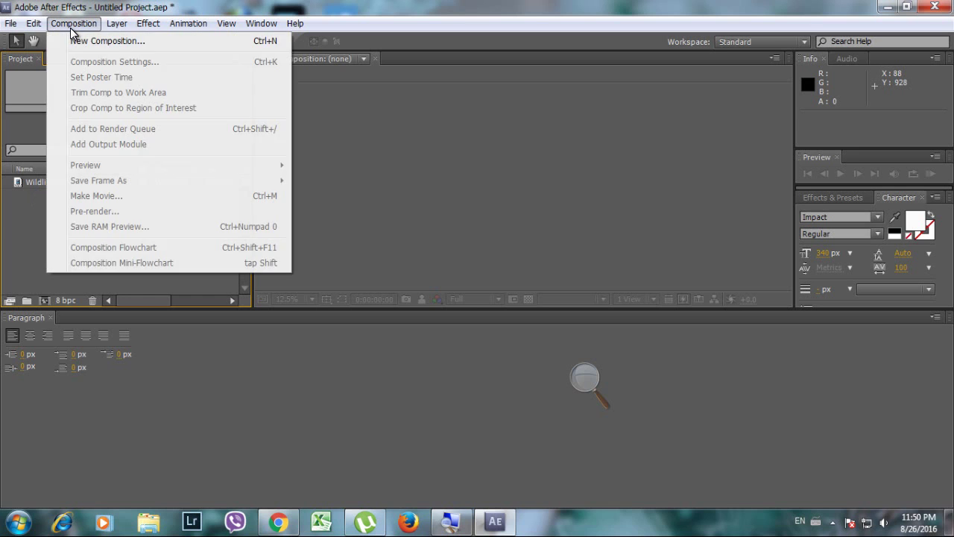
click(79, 43)
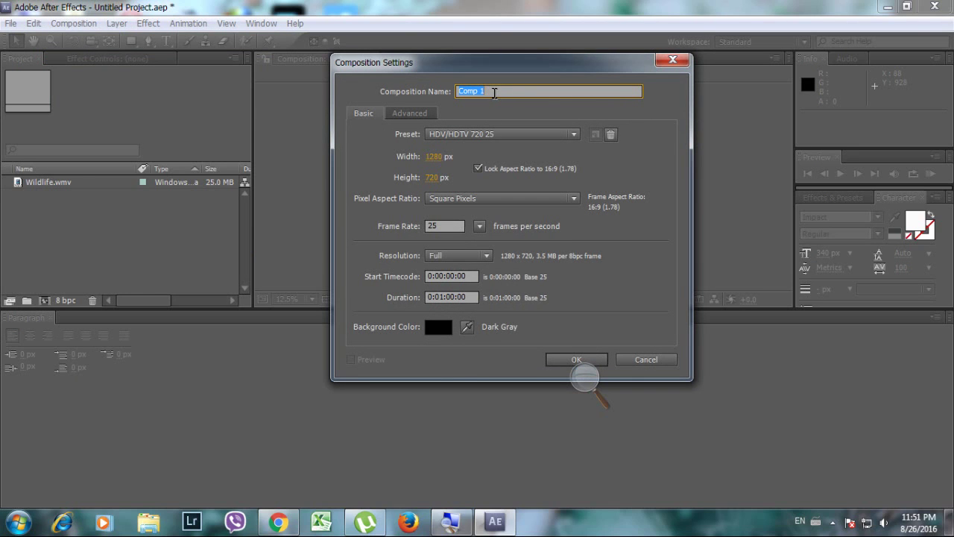
text(S)
text(p)
text(pli)
text(t Video)
click(509, 134)
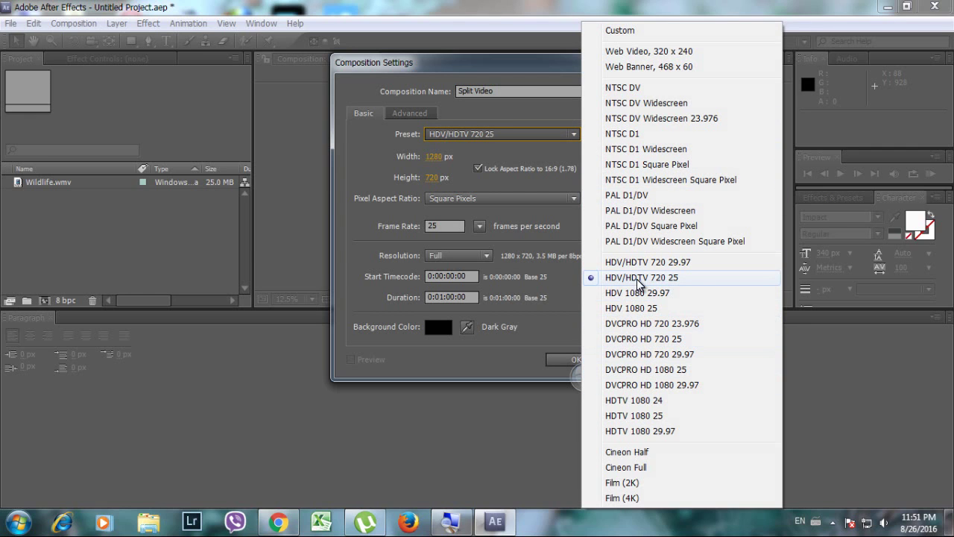
click(660, 279)
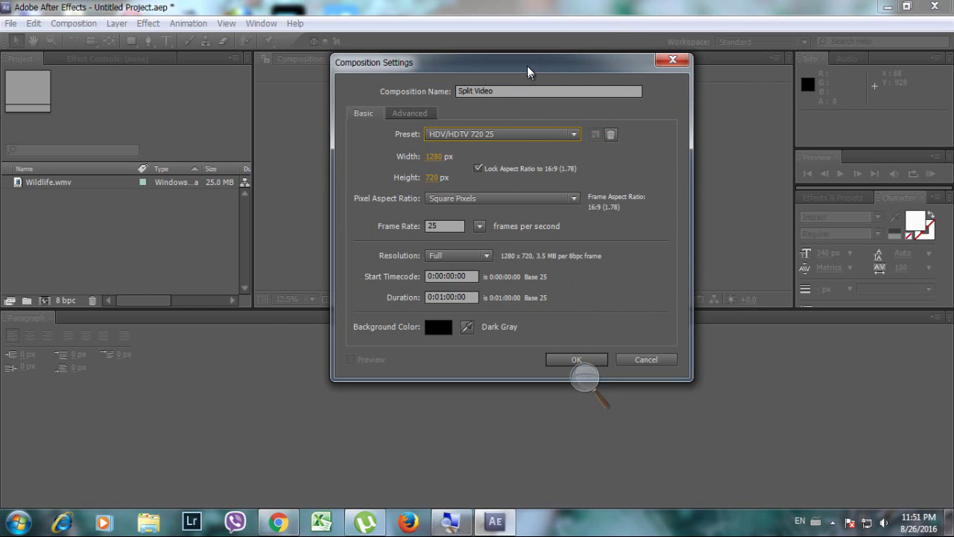
drag(528, 65, 481, 59)
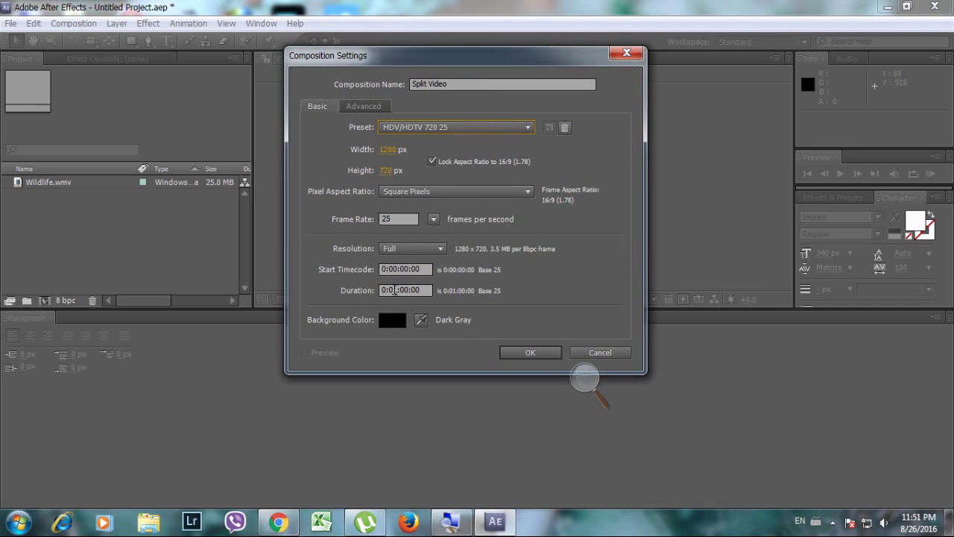
click(389, 290)
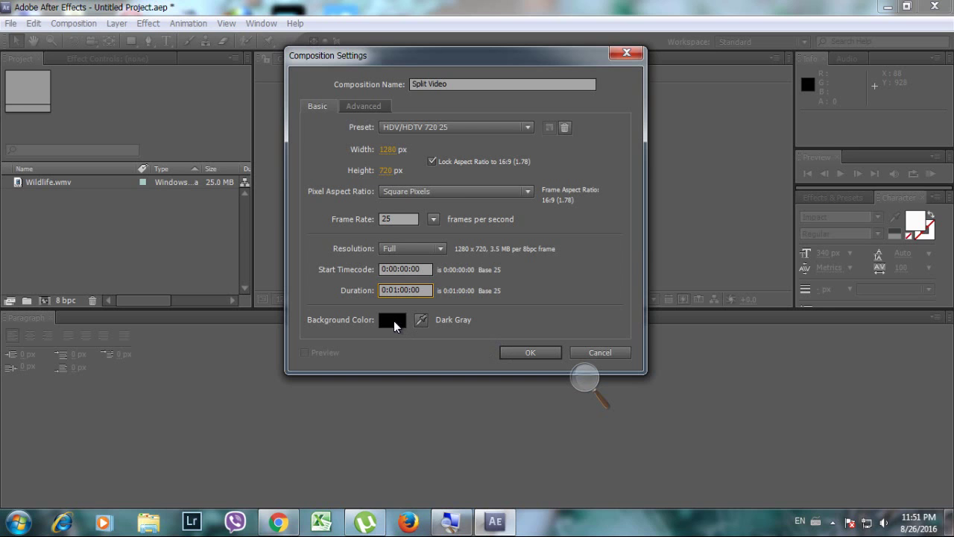
Choose a light pinkish-gray background color for the composition and create it
click(394, 320)
mouse_move(417, 319)
mouse_down()
mouse_move(314, 285)
mouse_move(318, 335)
mouse_up()
click(607, 287)
click(530, 351)
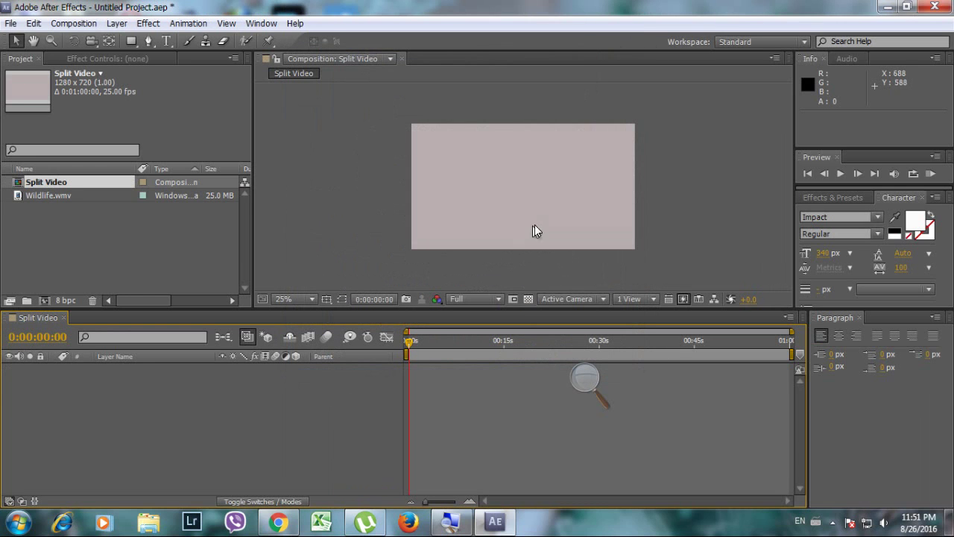
Add the Wildlife.wmv footage as a layer in the Split Video timeline
key(comma)
click(54, 251)
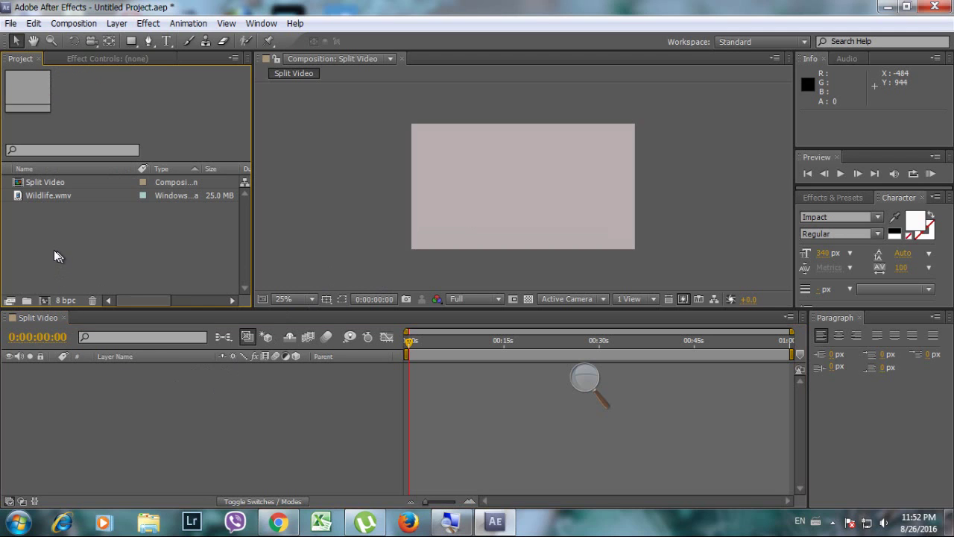
click(22, 194)
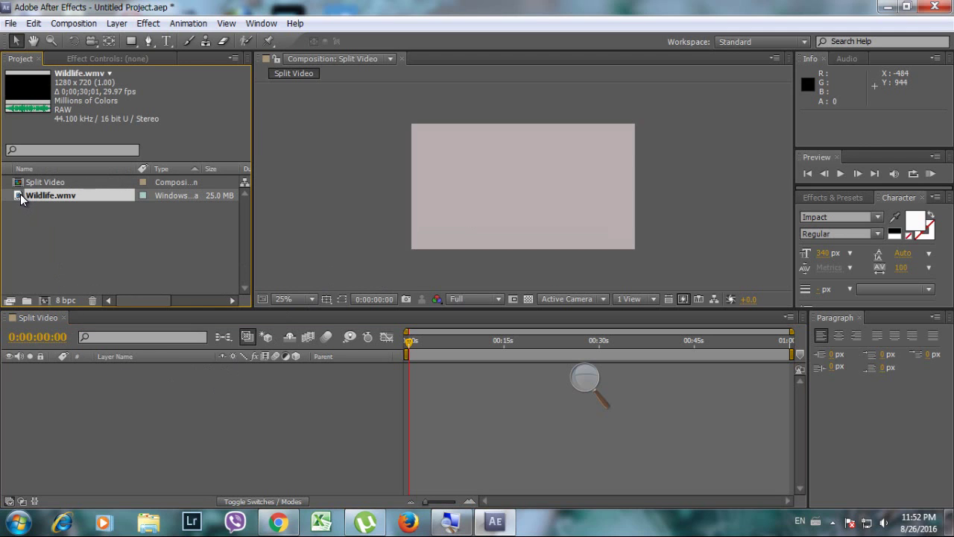
drag(20, 195, 84, 383)
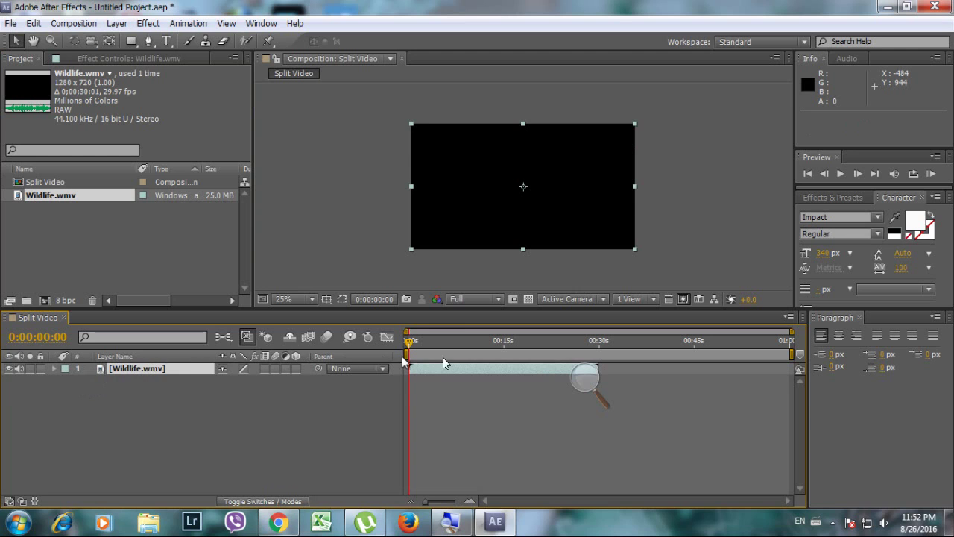
Move the Magnifier clear of the footage layer and enlarge the screen to 200%
click(593, 384)
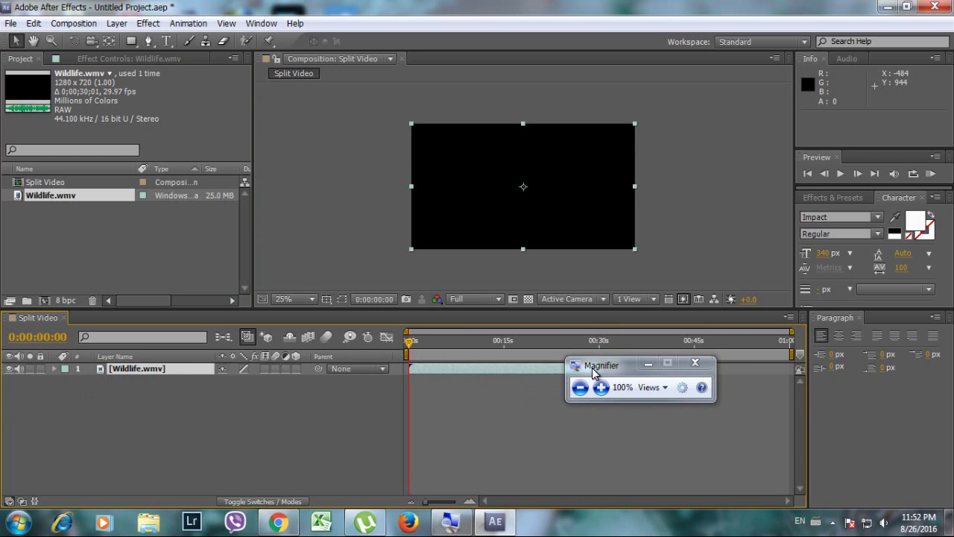
drag(593, 382, 662, 445)
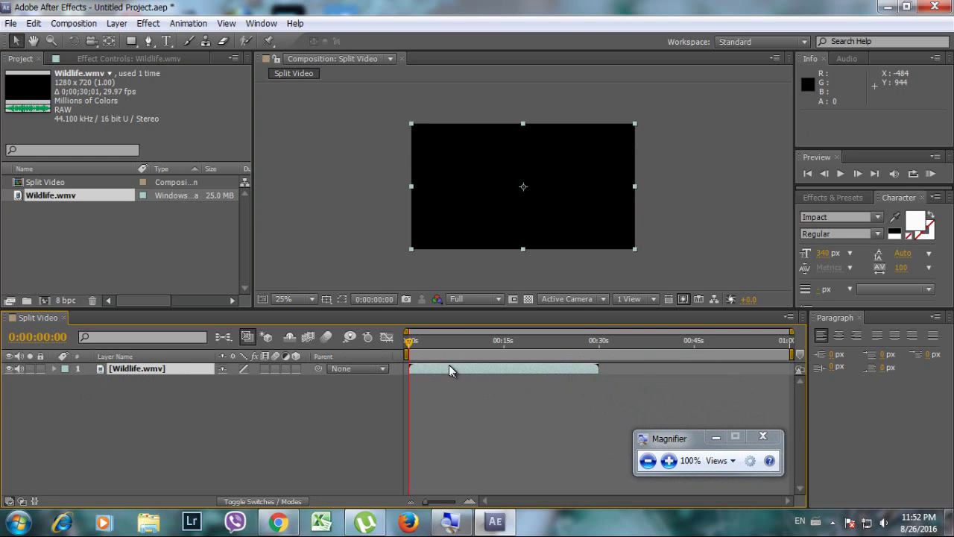
click(669, 460)
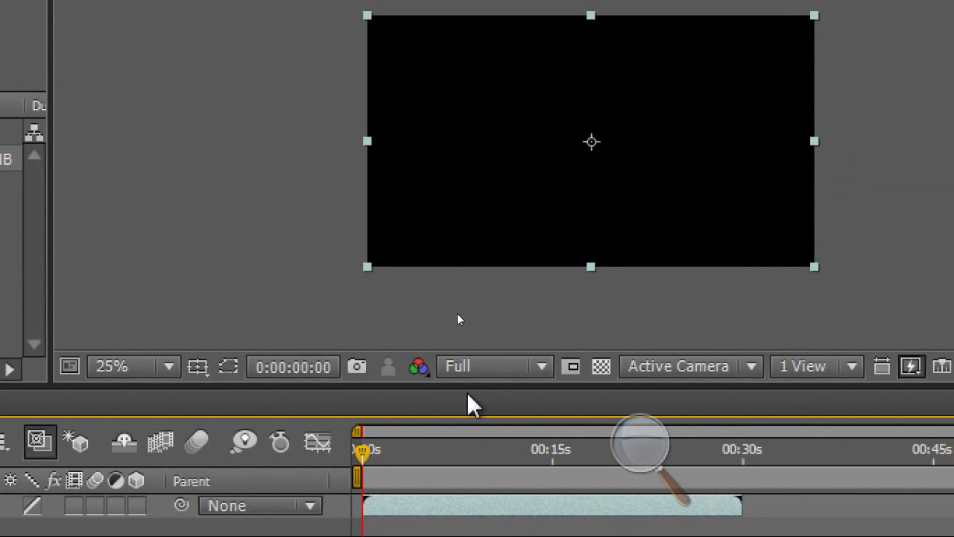
Split the Wildlife.wmv layer at 0:00:04:04, on the last frame of the running horses before the bird shot
drag(362, 451, 435, 452)
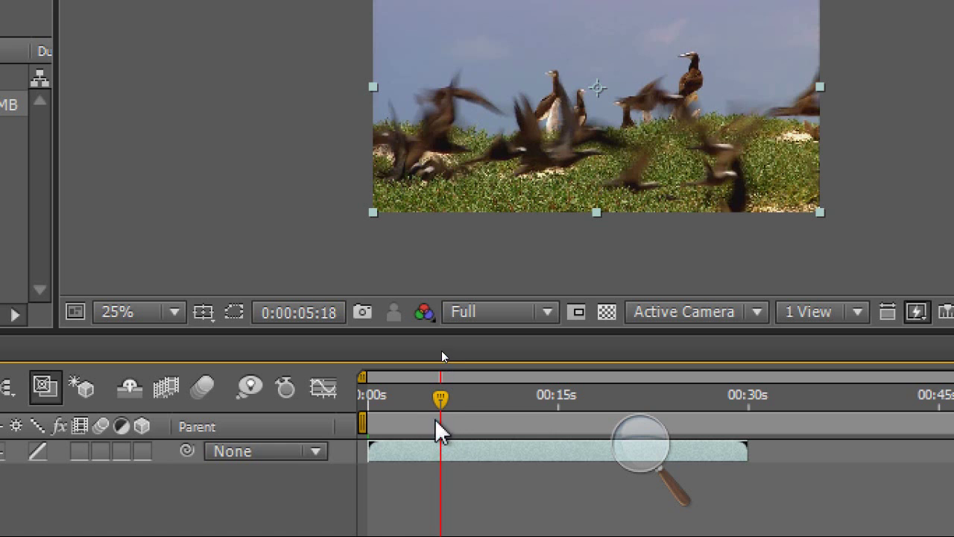
drag(442, 400, 437, 400)
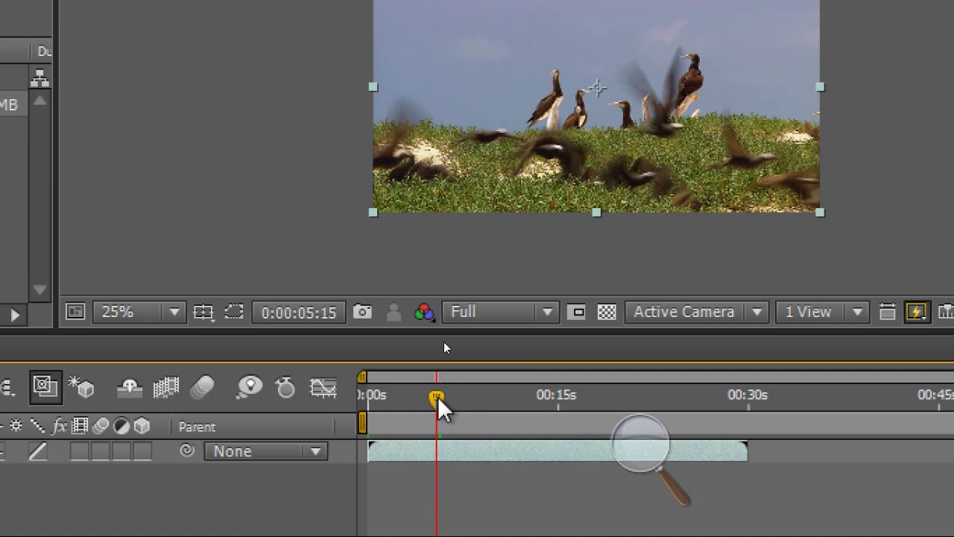
drag(438, 399, 434, 398)
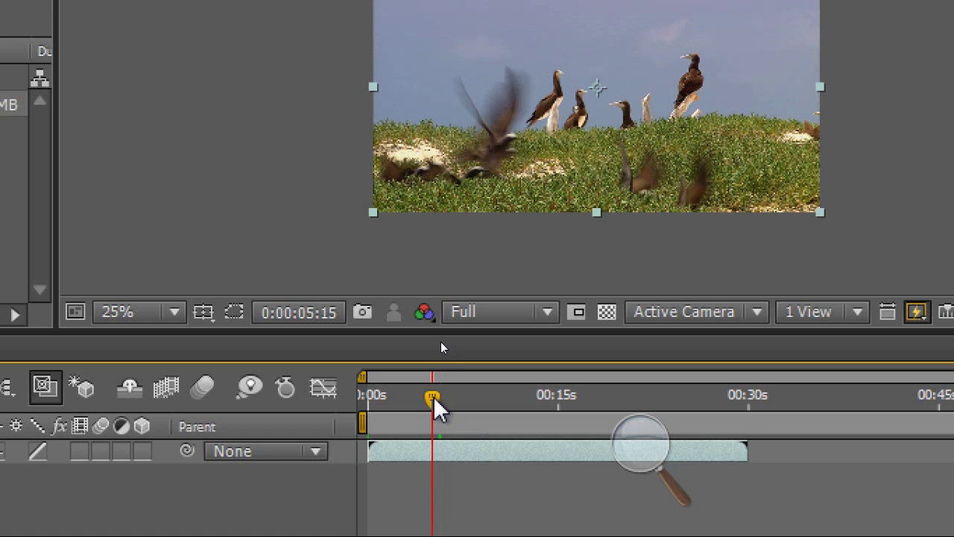
drag(434, 399, 420, 397)
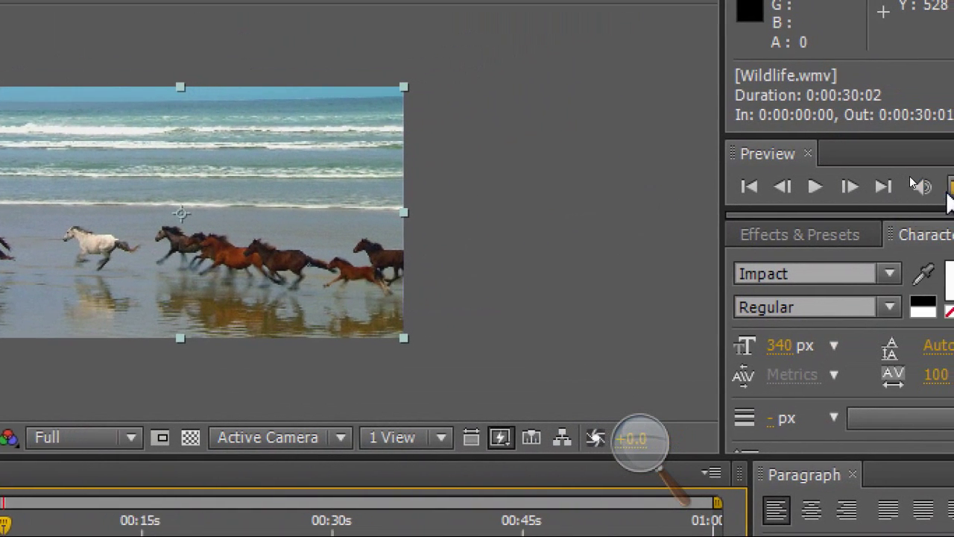
click(828, 187)
click(828, 187)
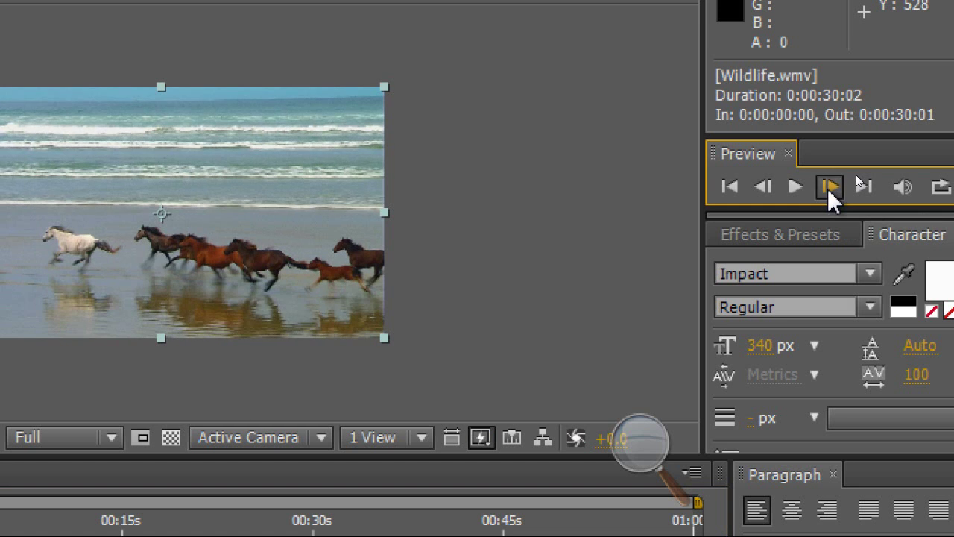
click(829, 187)
click(829, 187)
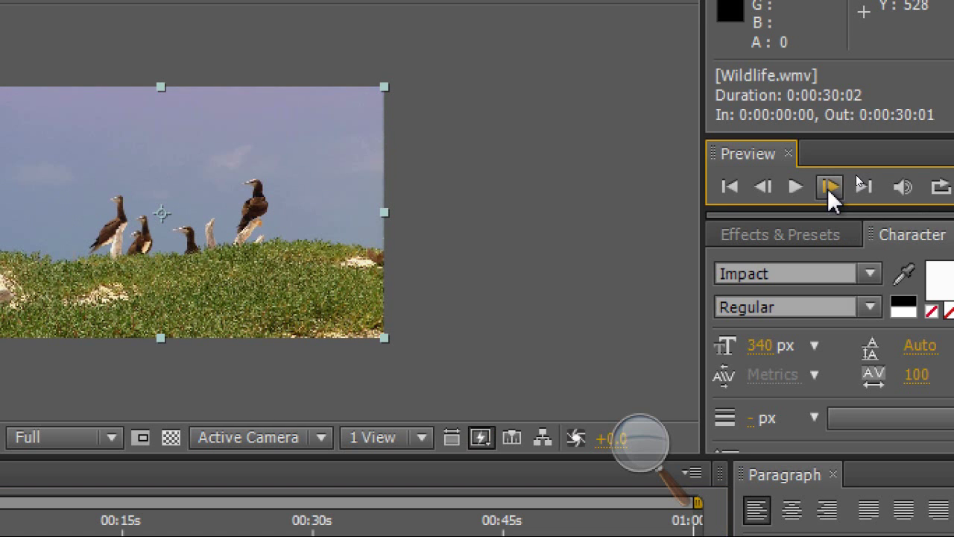
click(763, 187)
click(762, 187)
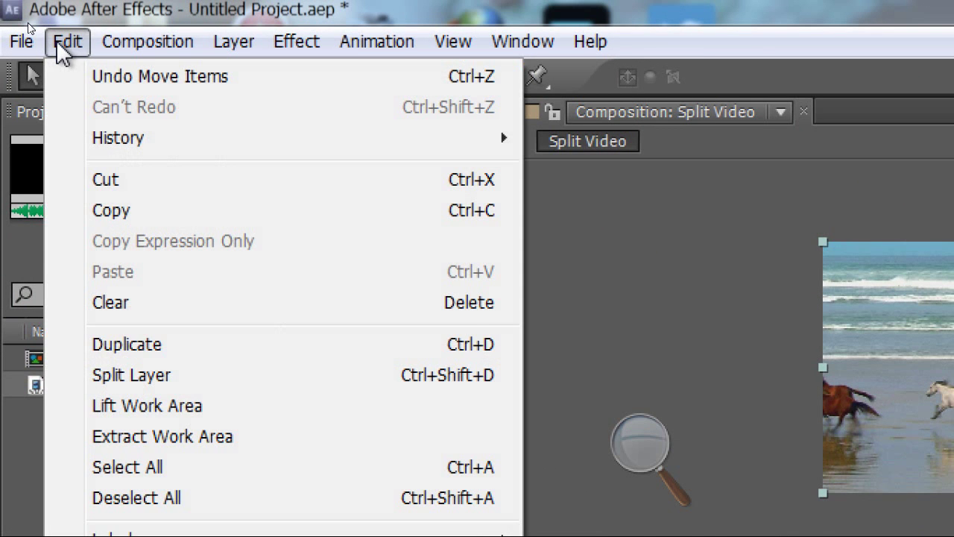
click(192, 384)
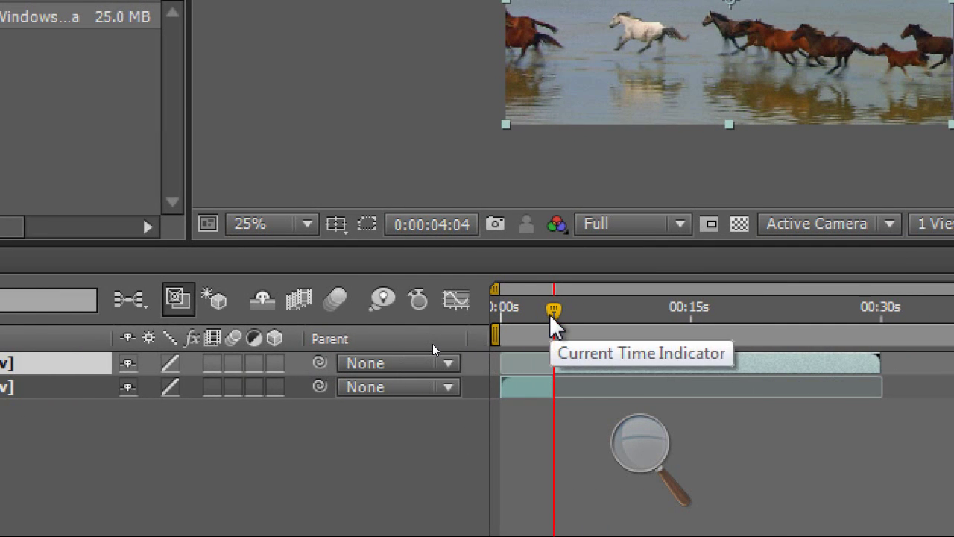
Set the current time to 0:00:02:00 and rename layer 2, the first part of the split clip, as Horse
drag(553, 327, 526, 326)
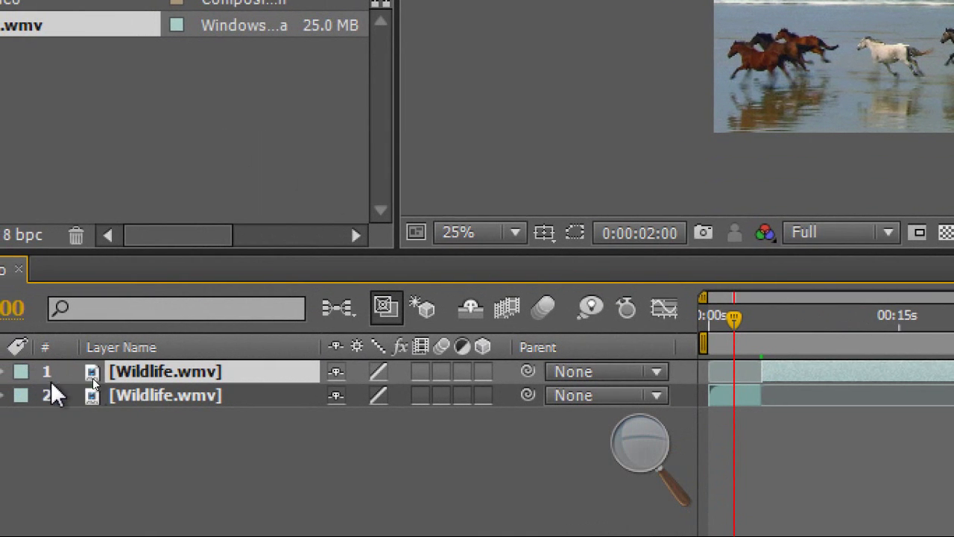
click(158, 392)
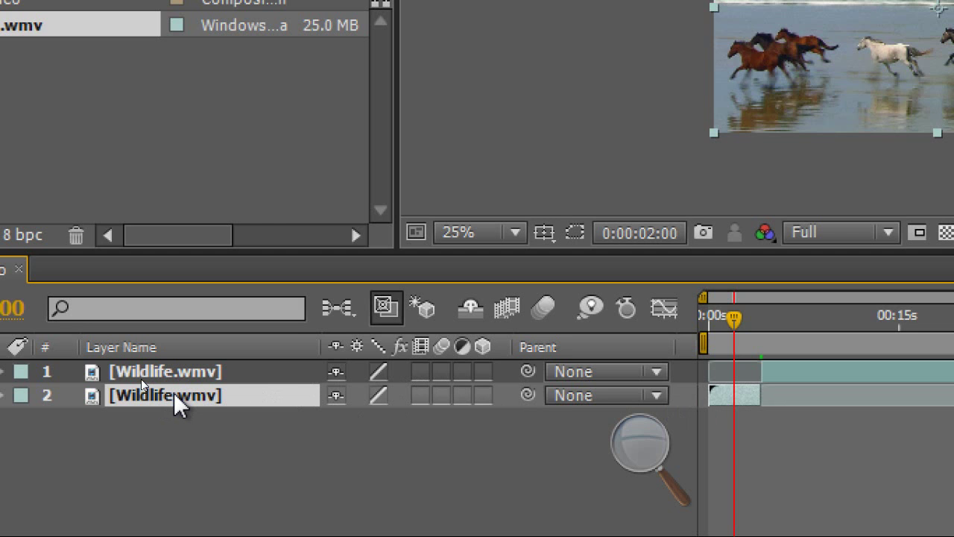
click(619, 430)
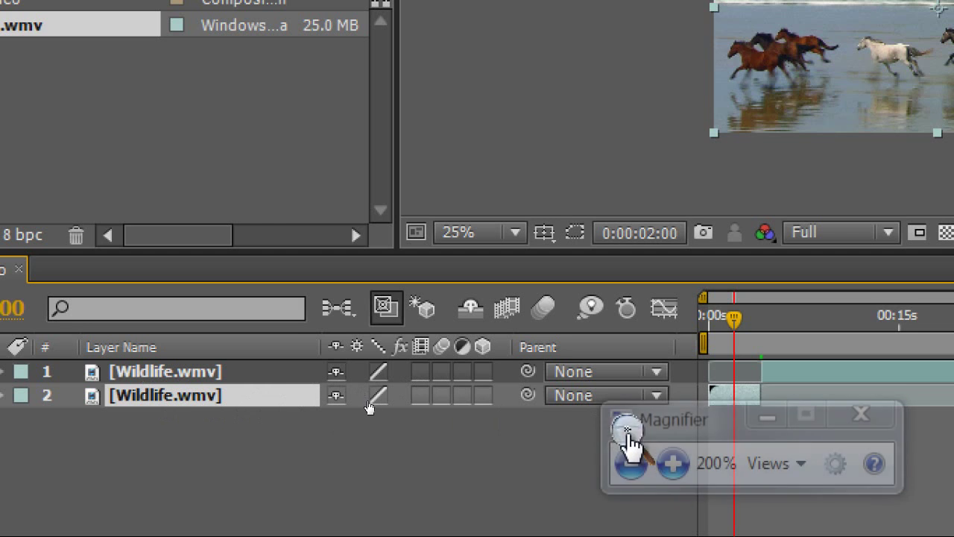
right_click(180, 398)
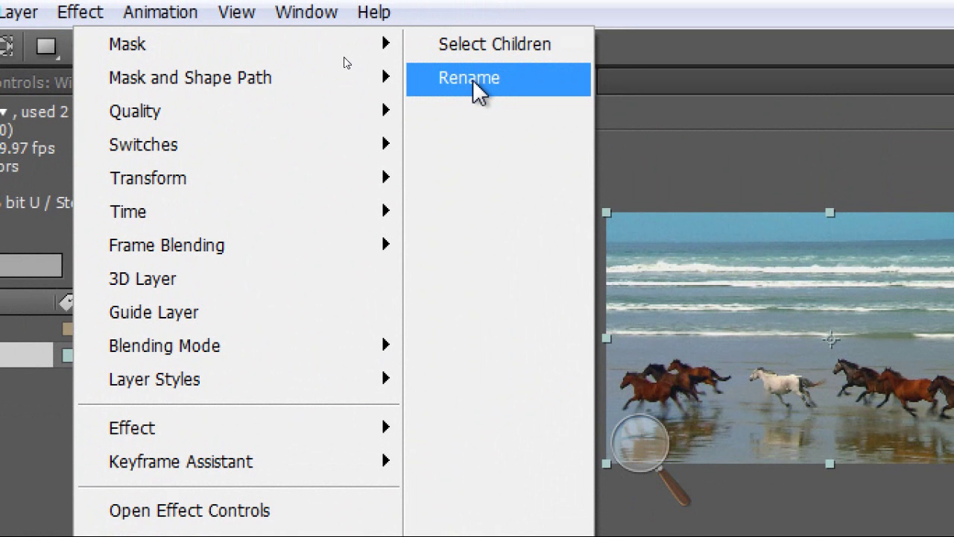
click(472, 82)
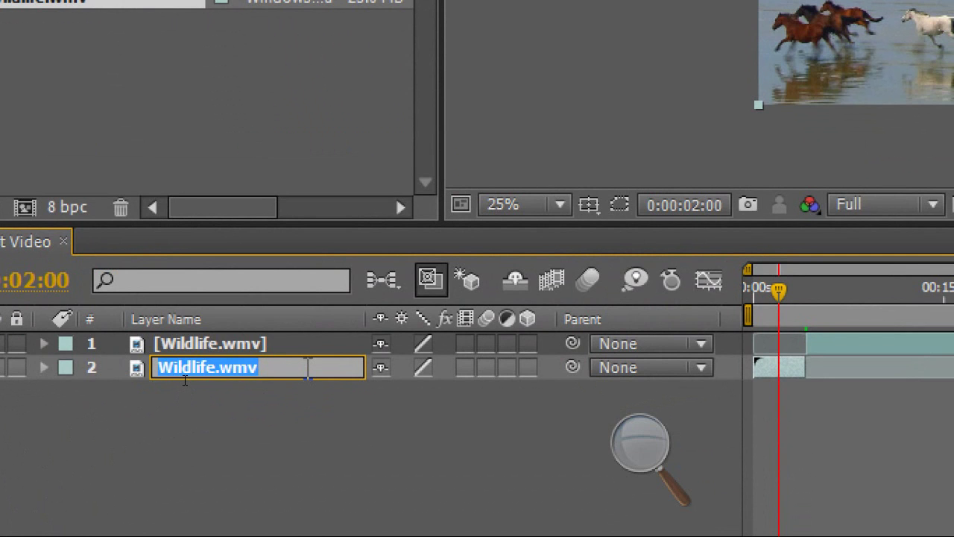
text(Horse)
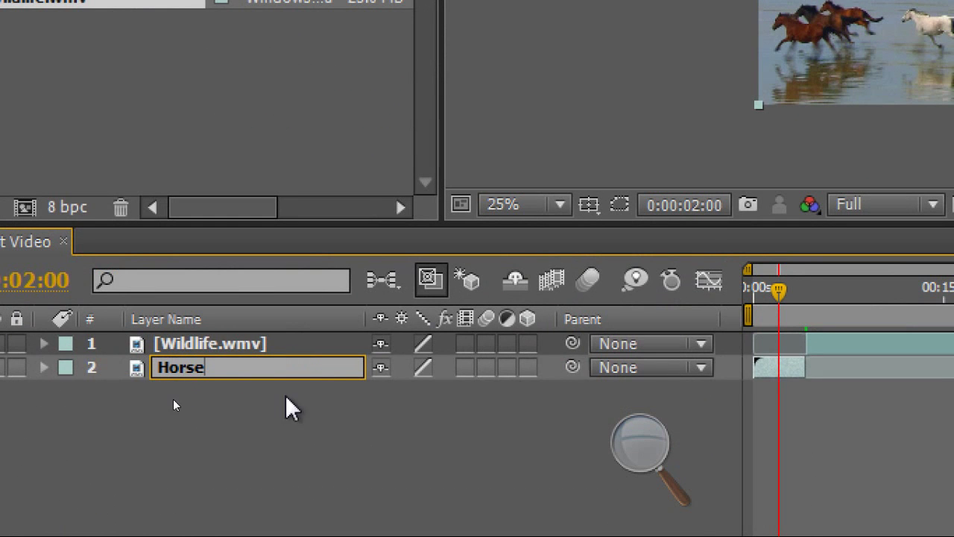
click(283, 402)
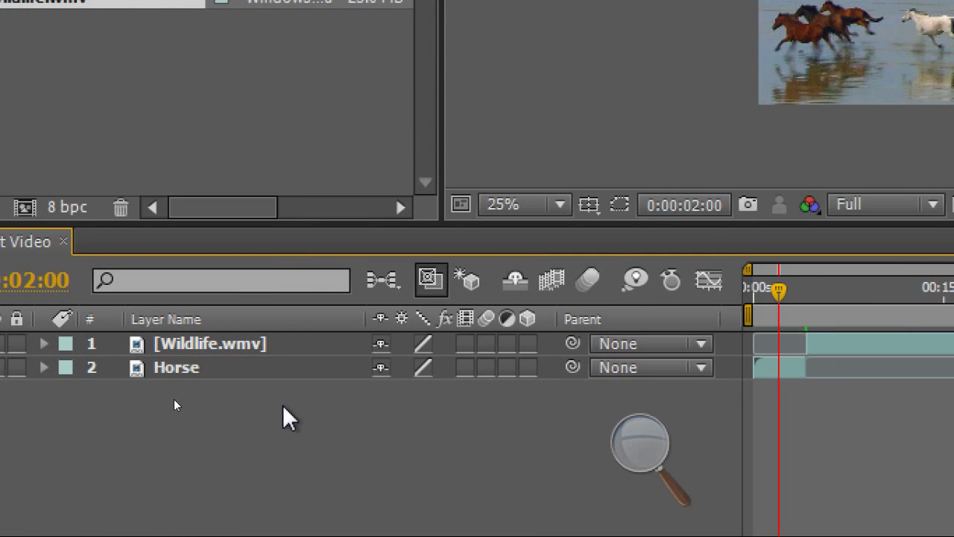
Rename layer 1, the remaining Wildlife.wmv part of the split clip, as Birds
click(234, 346)
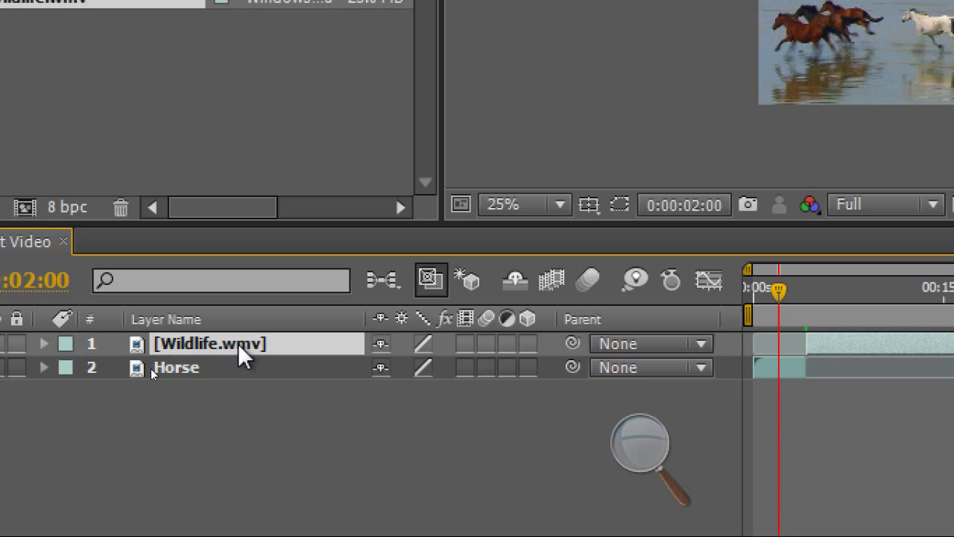
right_click(238, 342)
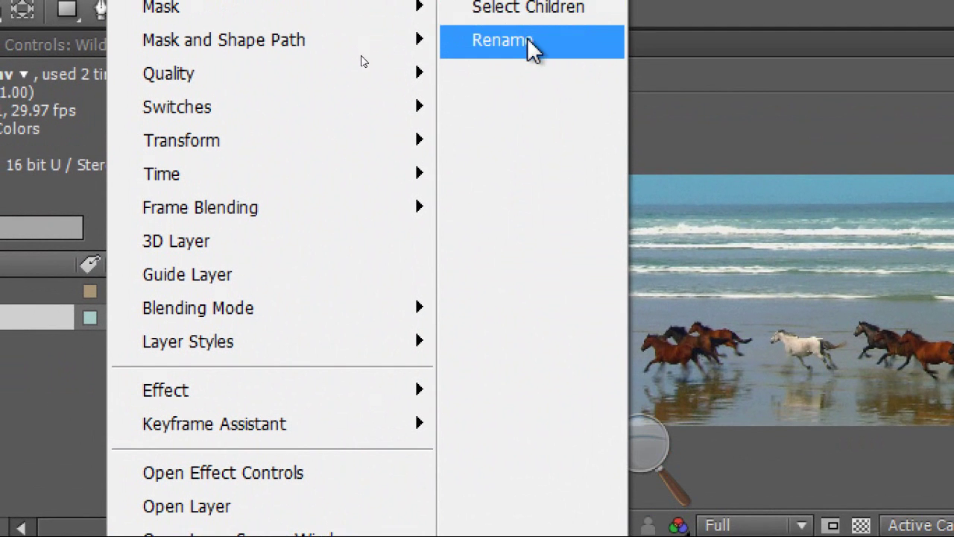
click(522, 39)
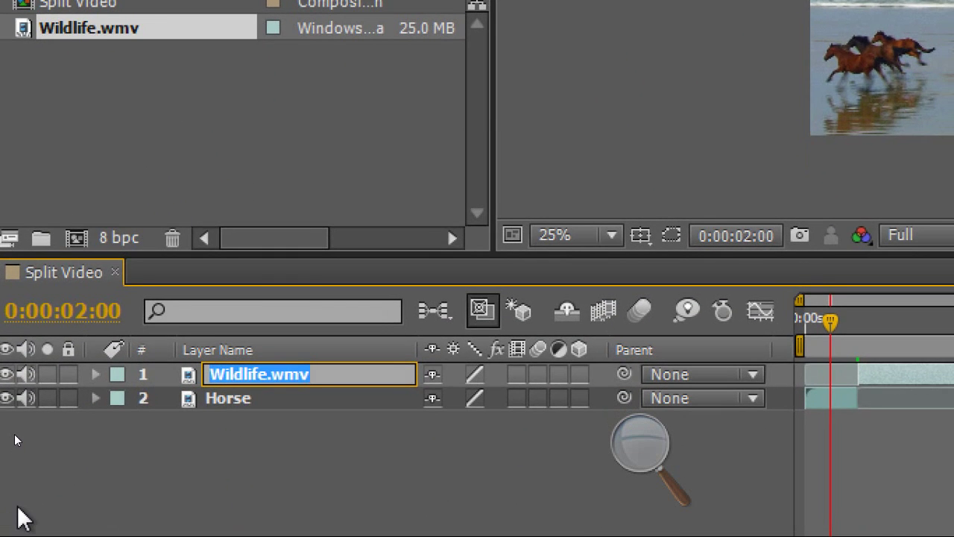
text(Bird)
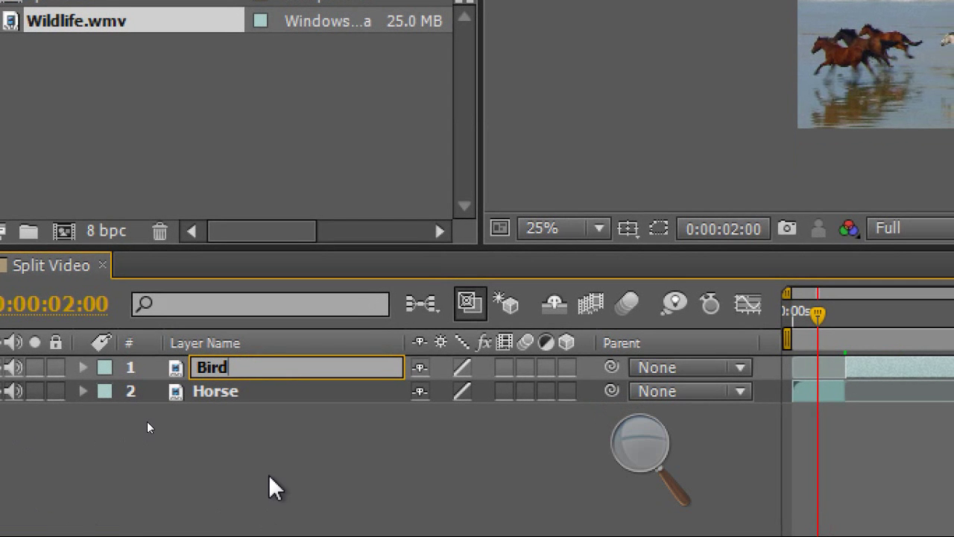
text(s)
key(Return)
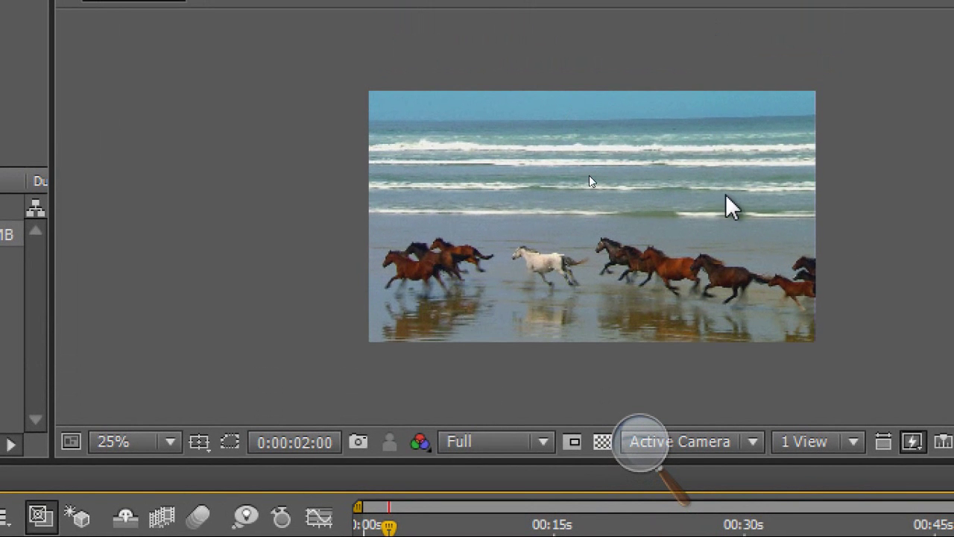
Scale the Horse clip down to about a third of the frame width and place it in the frame's upper-left corner
click(556, 197)
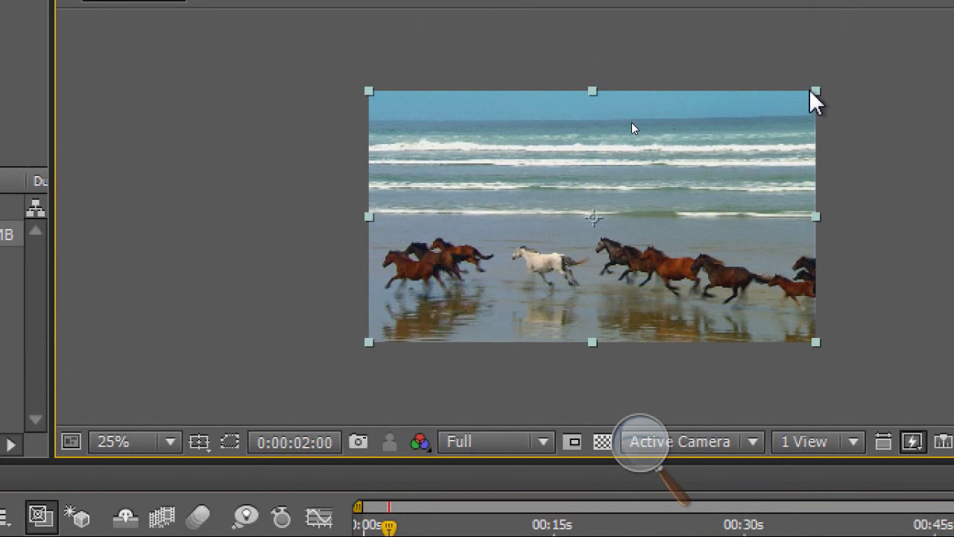
drag(816, 93, 673, 172)
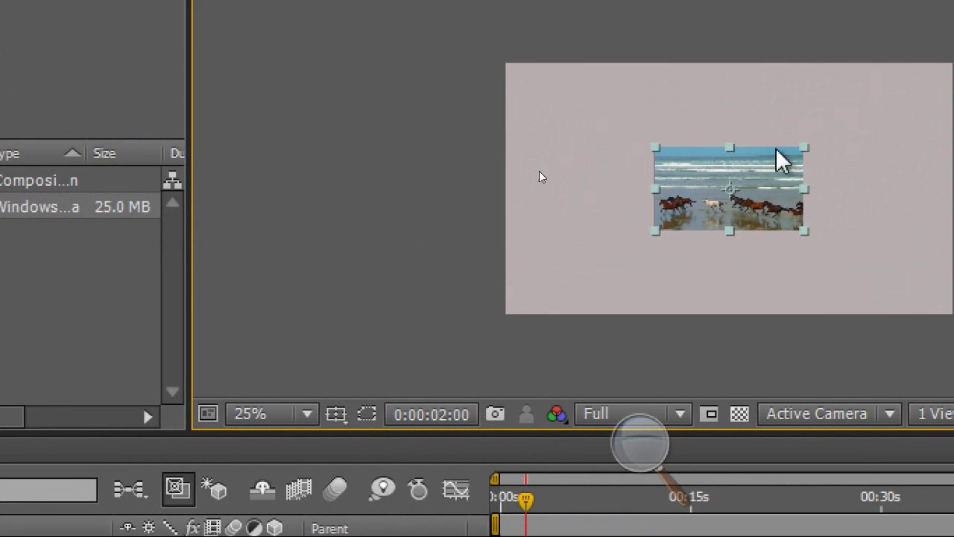
drag(750, 179, 621, 101)
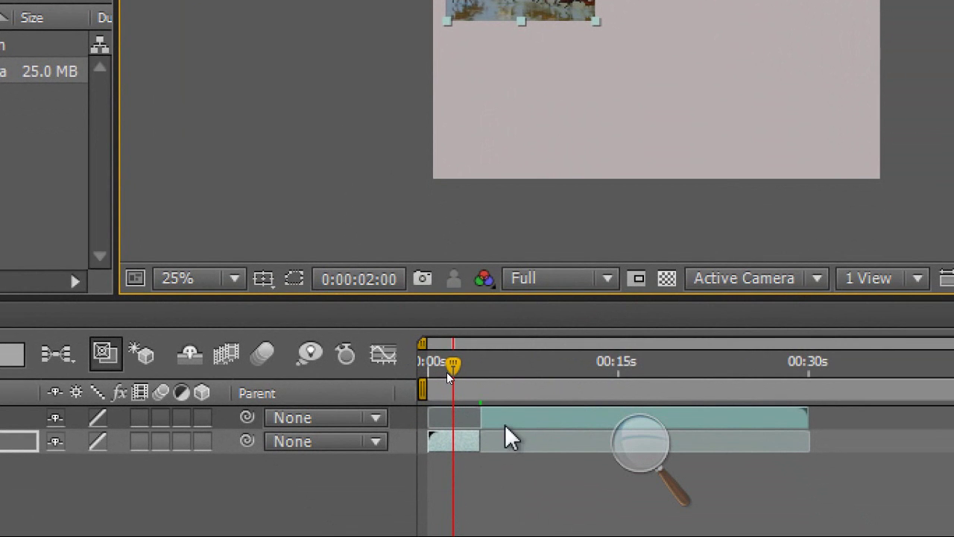
Shift the Birds layer to the start of the timeline and split it at 0:00:02:22, on the last bird frame before the seal shot
click(505, 420)
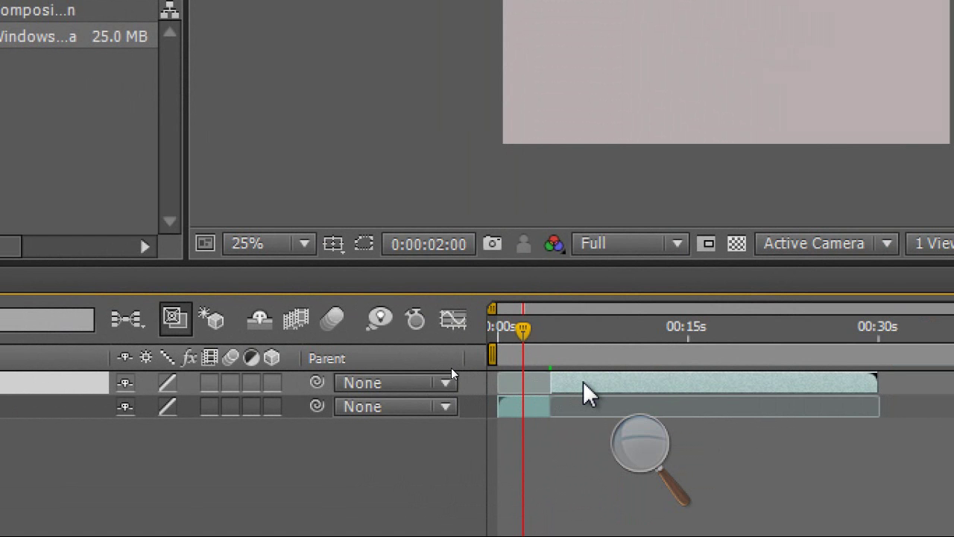
drag(585, 391, 532, 390)
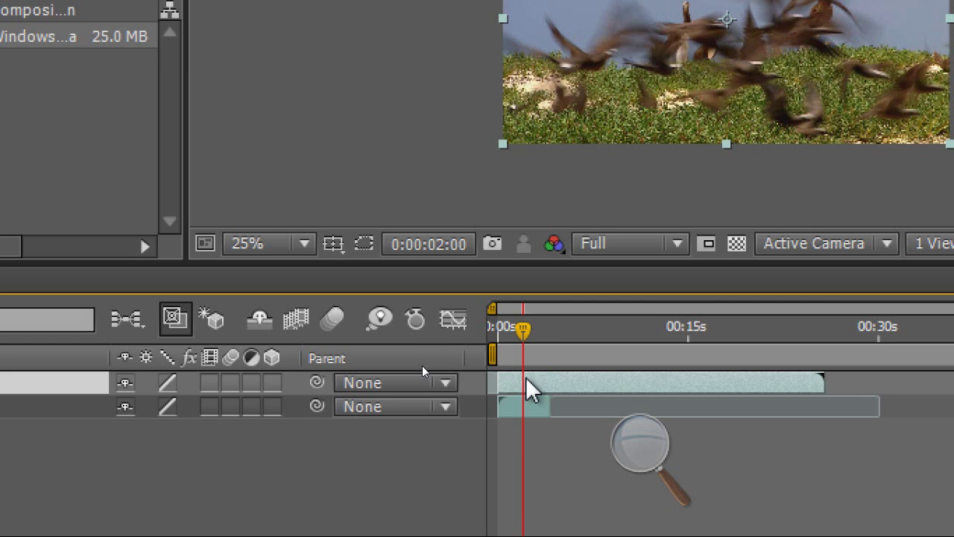
mouse_move(526, 333)
mouse_down()
mouse_move(540, 335)
mouse_move(525, 332)
mouse_up()
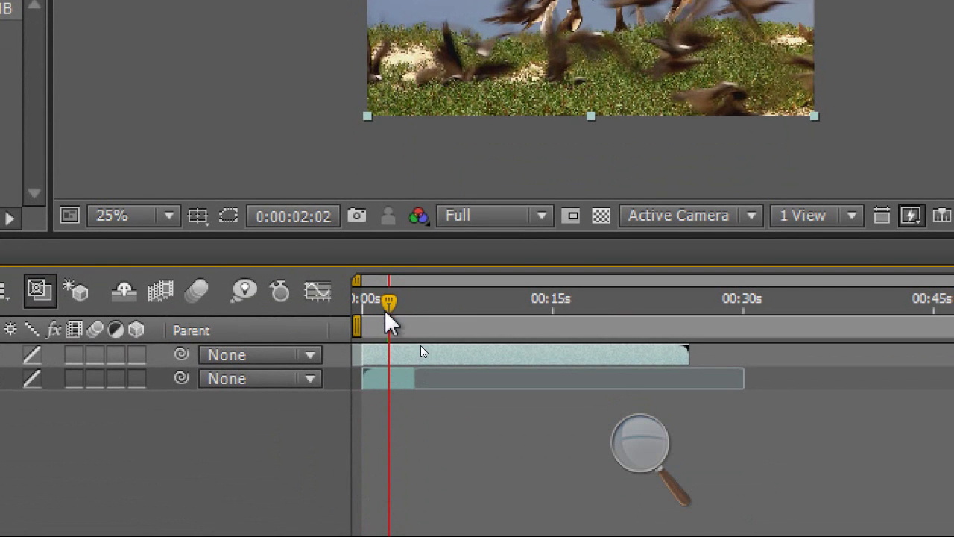
drag(389, 302, 401, 302)
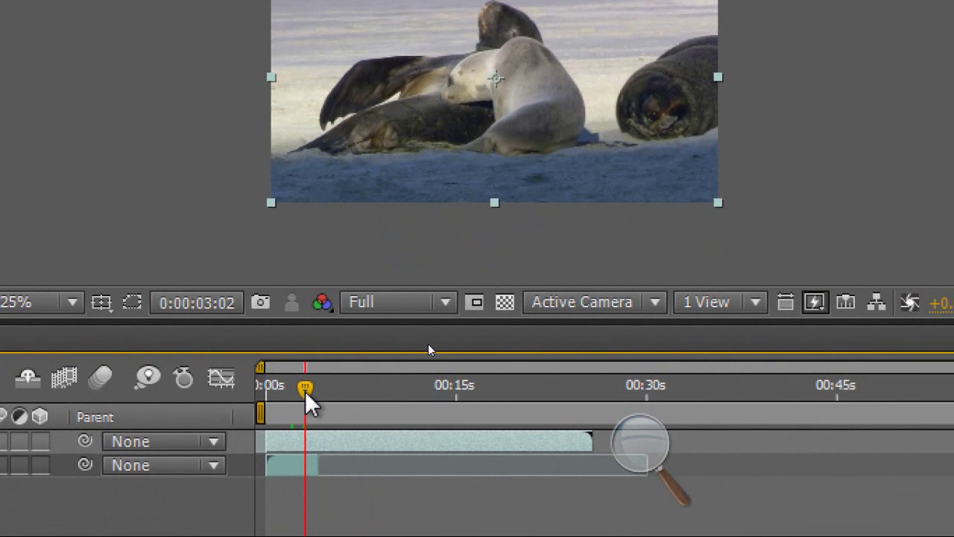
mouse_move(305, 390)
mouse_down()
mouse_move(359, 389)
mouse_move(304, 392)
mouse_up()
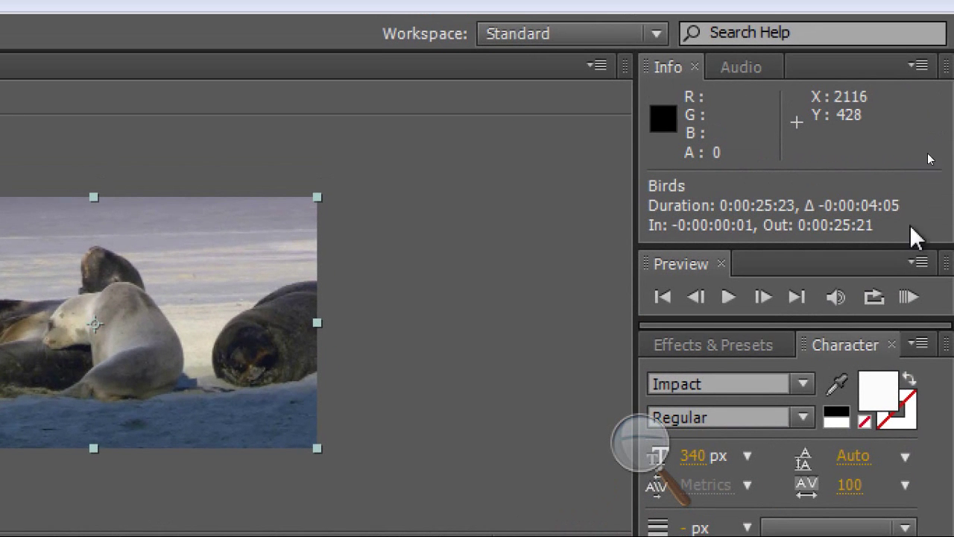
click(697, 299)
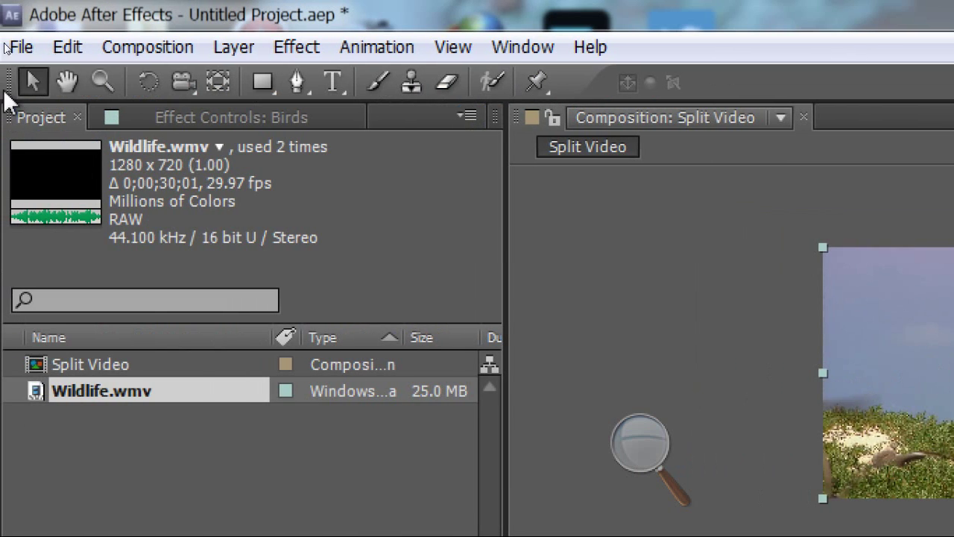
click(56, 50)
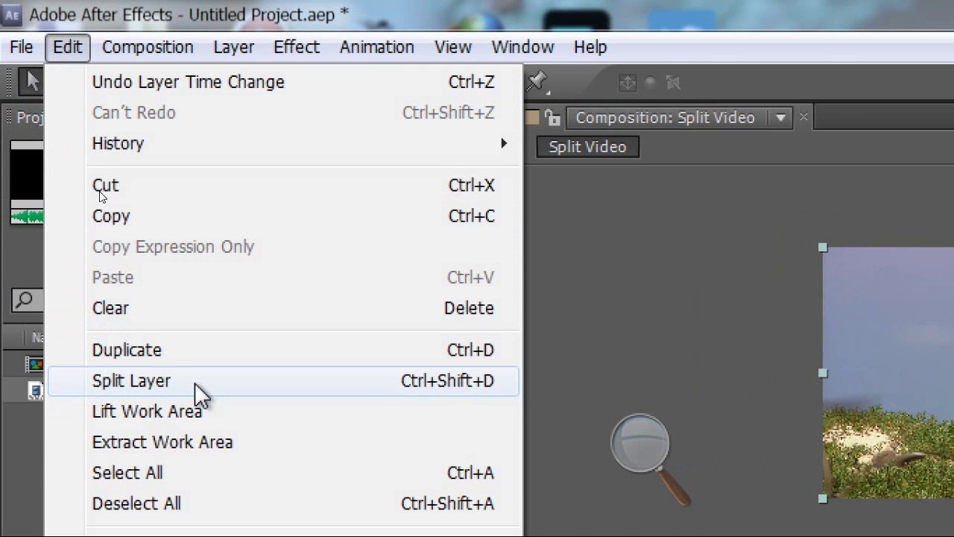
click(451, 384)
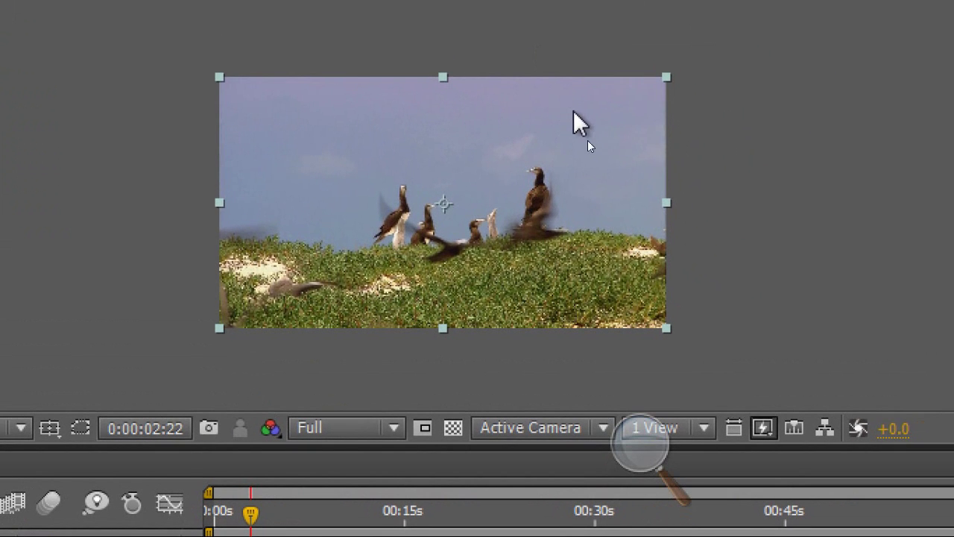
Scale the Birds 2 clip down beside the horse clip and enlarge the Horse clip to a similar size along the frame's upper edge
drag(666, 78, 567, 99)
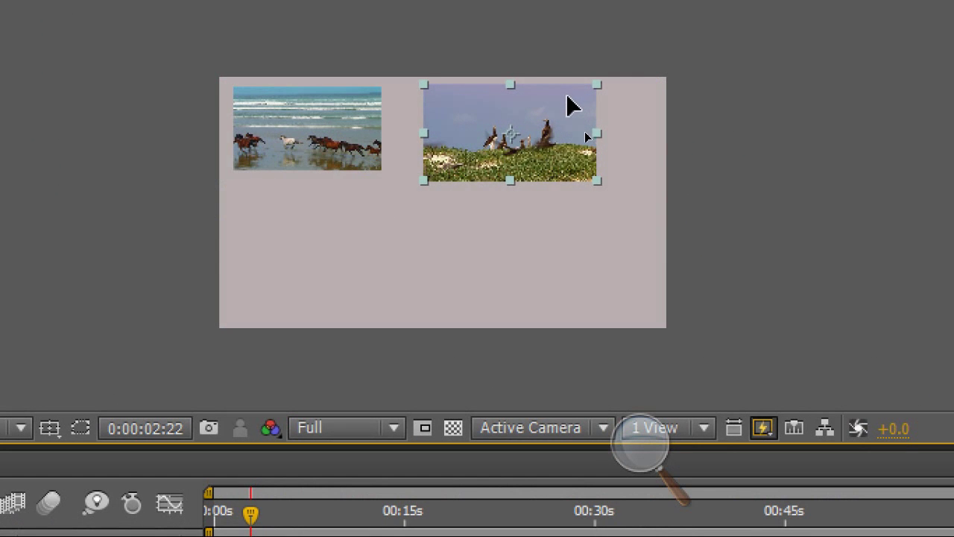
click(342, 156)
drag(377, 159, 396, 181)
drag(364, 158, 382, 155)
drag(447, 153, 457, 153)
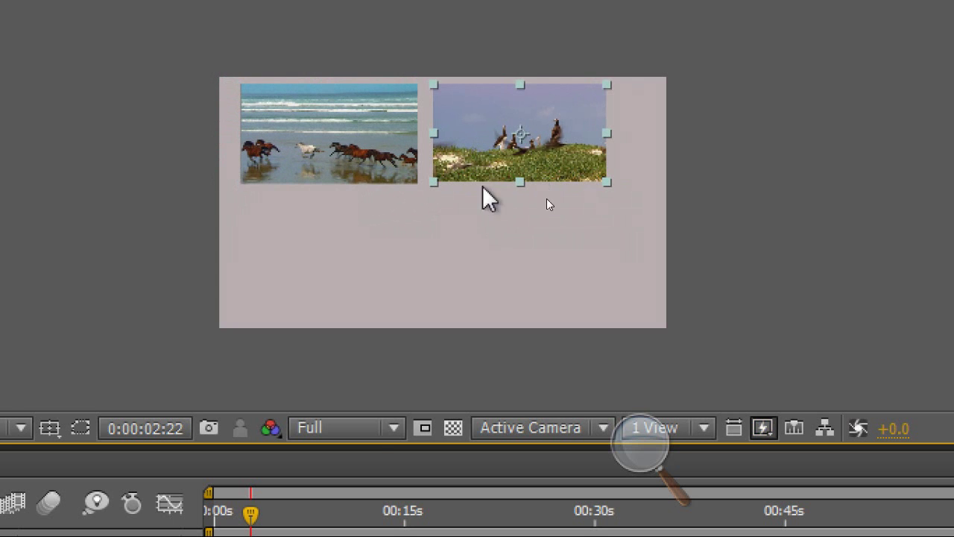
click(488, 255)
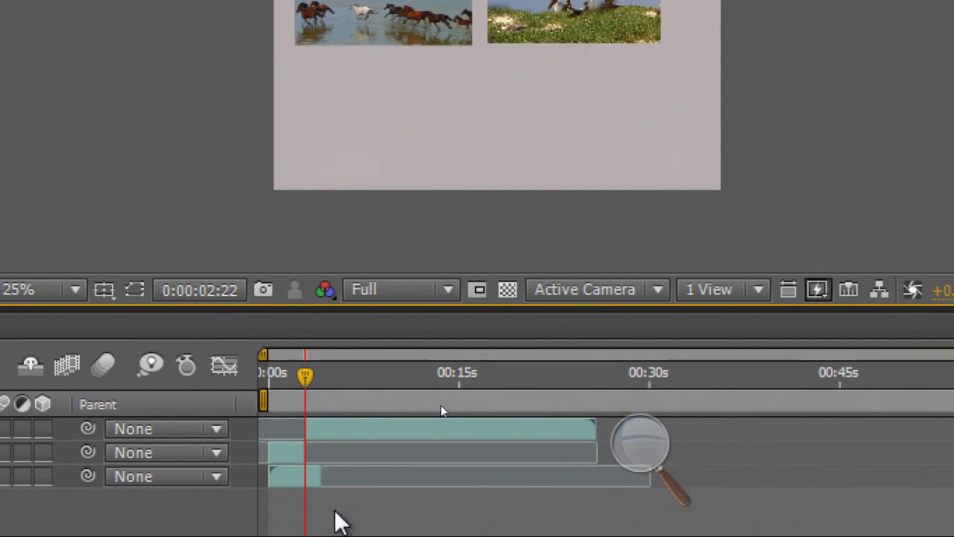
Shift the Birds 2 layer to the start of the timeline and set the current time to 0:00:01:08
drag(341, 435, 305, 435)
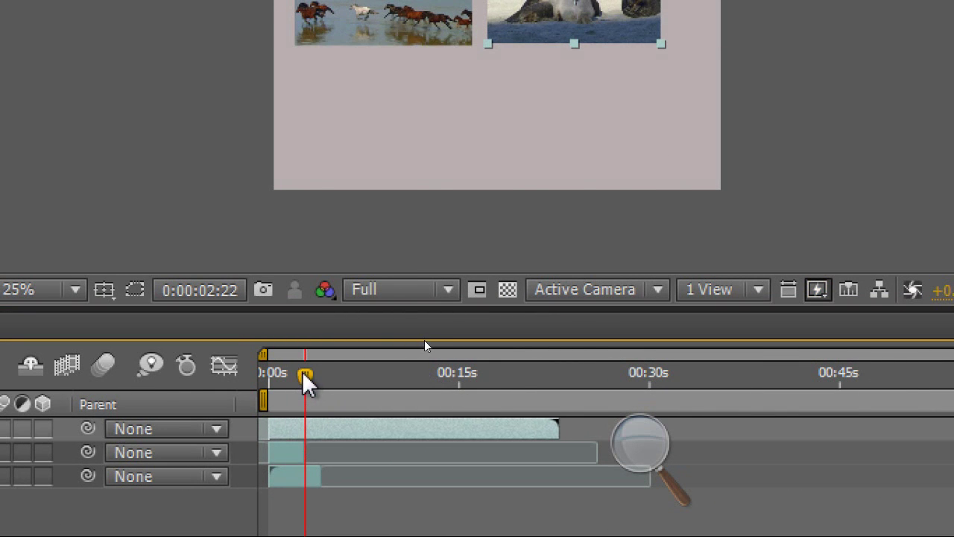
drag(304, 375, 290, 372)
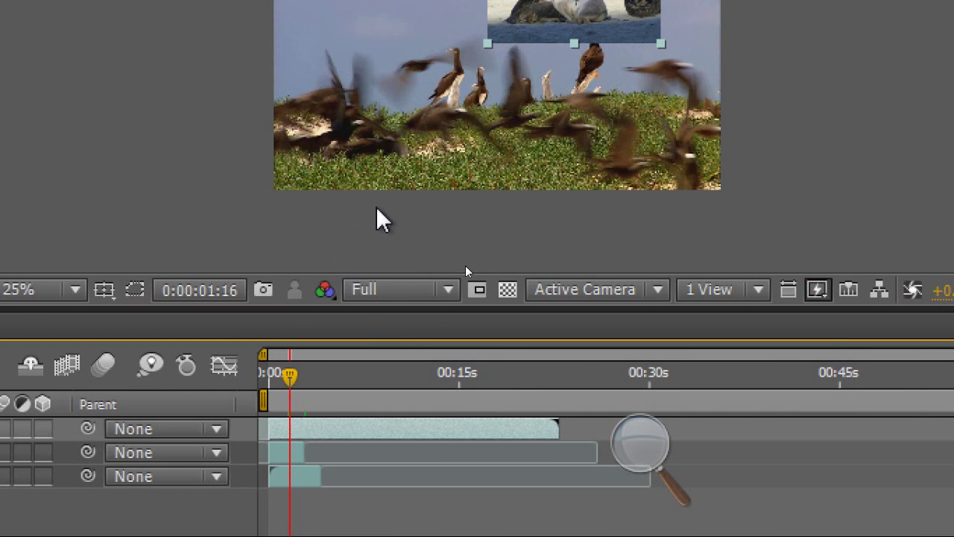
mouse_move(292, 375)
mouse_down()
mouse_move(309, 374)
mouse_move(293, 376)
mouse_up()
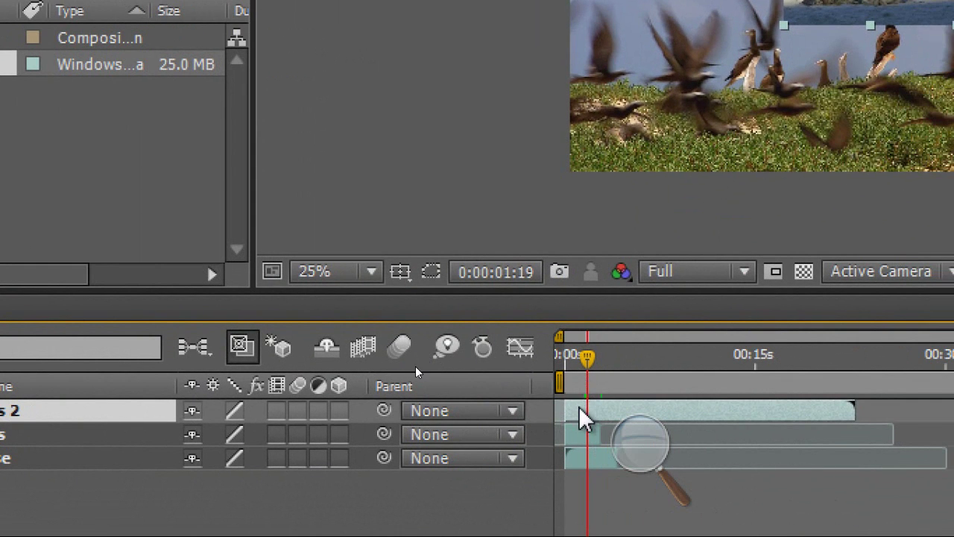
drag(588, 359, 581, 361)
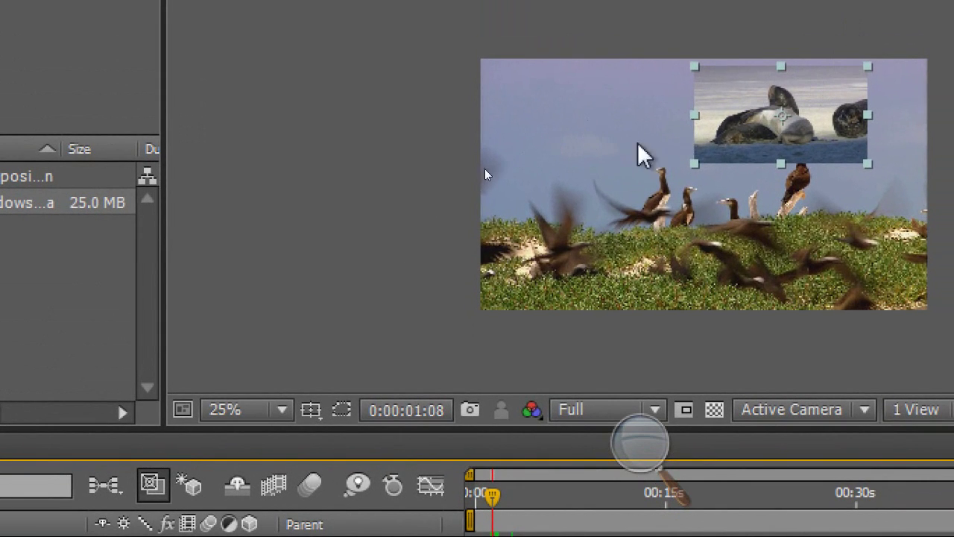
Scale the Birds clip down to match the horse clip beside it, and move the seal clip to the frame's lower-left area
click(630, 116)
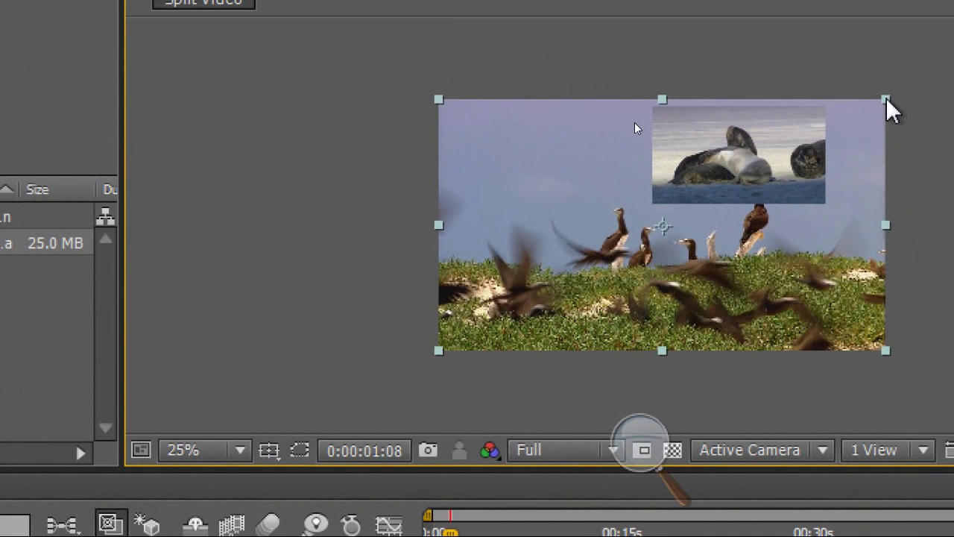
drag(887, 100, 768, 331)
drag(661, 202, 725, 119)
mouse_move(810, 199)
mouse_down()
mouse_move(805, 189)
mouse_move(809, 199)
mouse_up()
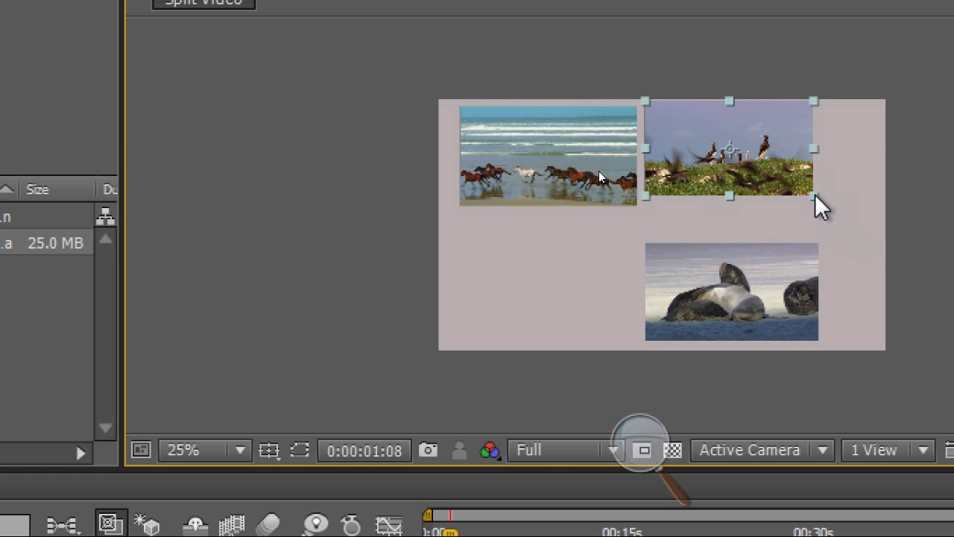
mouse_move(815, 202)
mouse_down()
mouse_move(792, 187)
mouse_move(804, 190)
mouse_up()
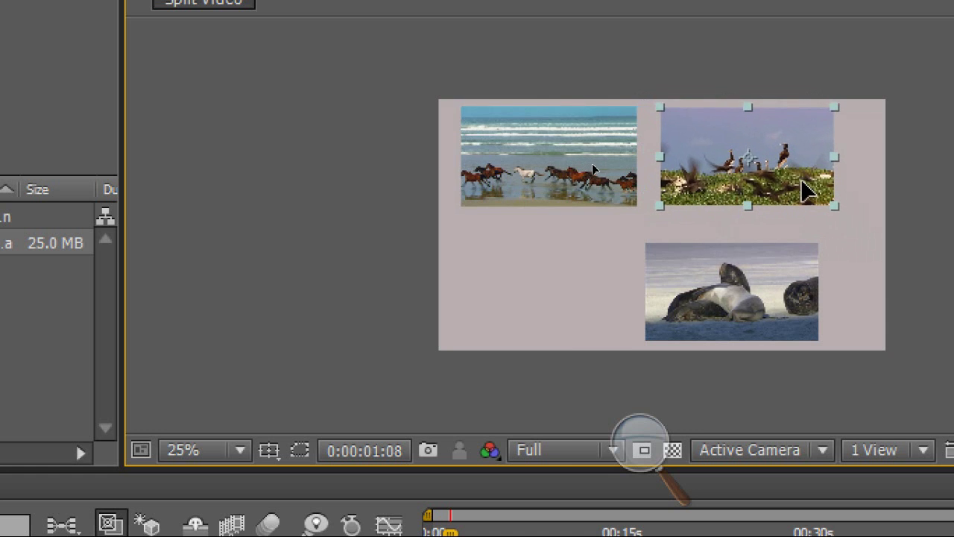
click(749, 324)
drag(760, 302, 574, 290)
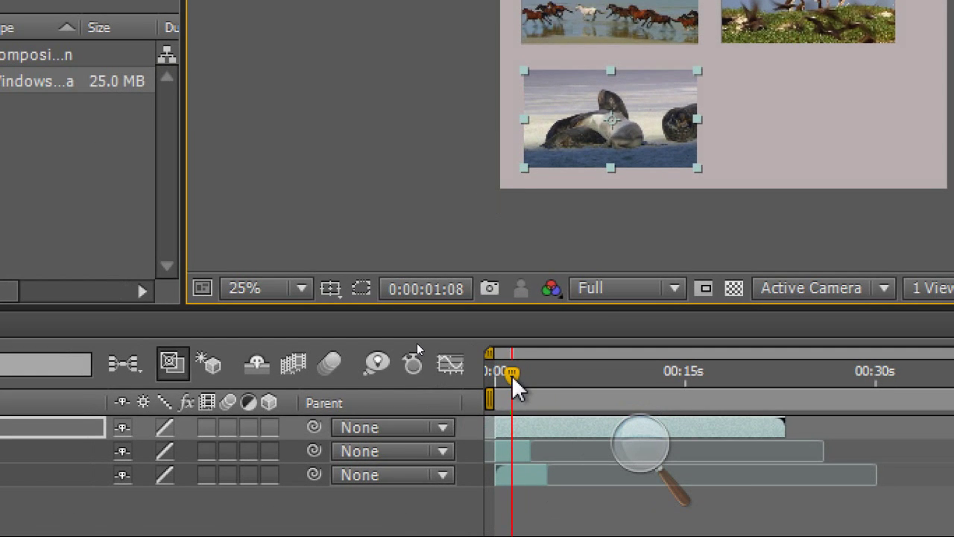
Split the Birds 2 layer at 0:00:04:17, on the last seal frame before the white bird colony shot
drag(511, 375, 559, 385)
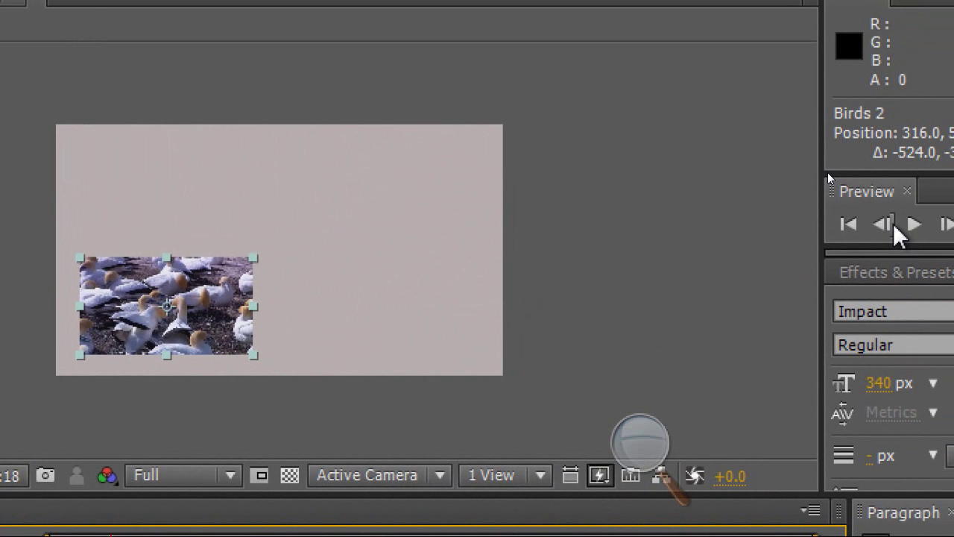
click(889, 223)
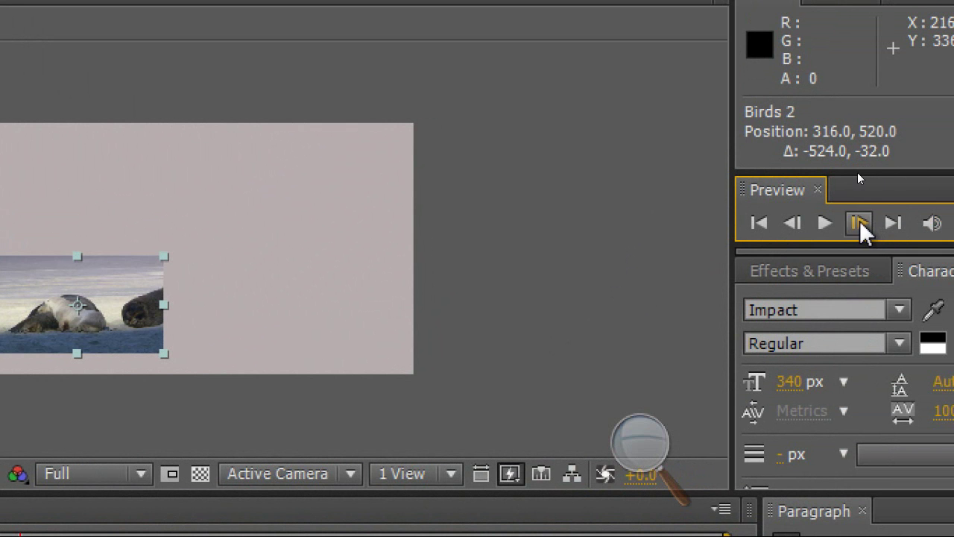
click(860, 222)
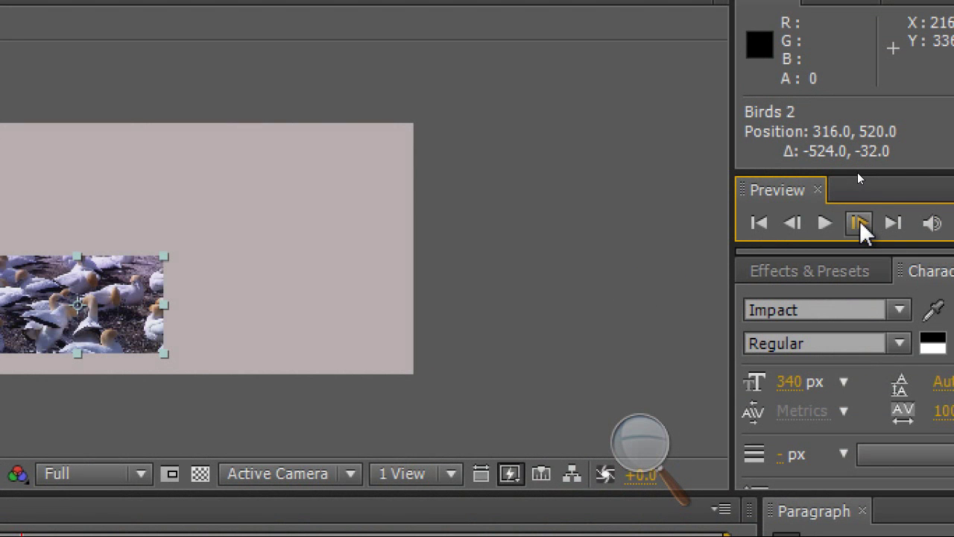
click(792, 222)
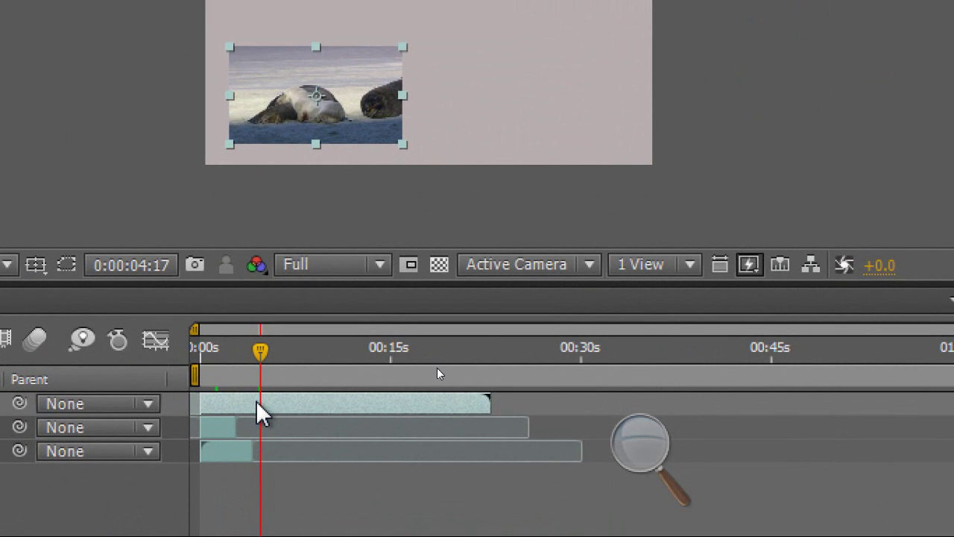
click(438, 367)
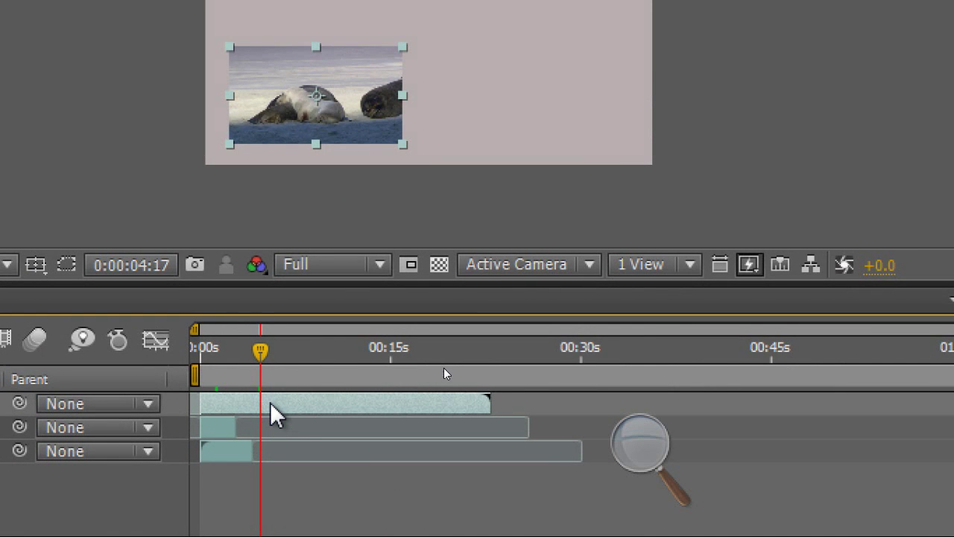
key(ctrl+shift+d)
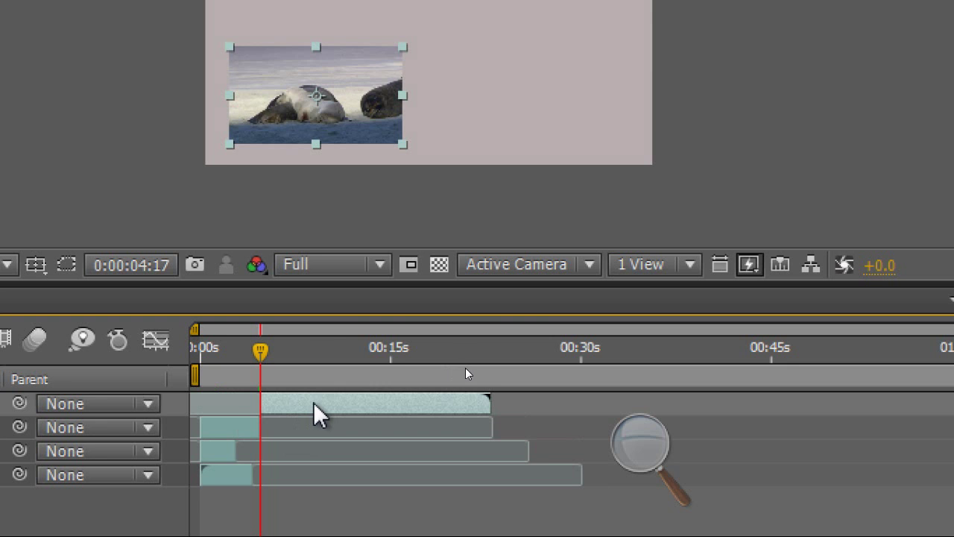
Shift the new layer with the white bird colony to the start of the timeline and set the current time to 0:00:02:05
key(alt+shift+Page_Up)
key(alt+shift+Page_Up)
key(alt+shift+Page_Up)
key(alt+shift+Page_Up)
key(alt+shift+Page_Up)
key(alt+shift+Page_Up)
key(alt+shift+Page_Up)
key(alt+shift+Page_Up)
key(alt+shift+Page_Up)
key(alt+shift+Page_Up)
key(alt+shift+Page_Up)
key(alt+shift+Page_Up)
key(alt+shift+Page_Up)
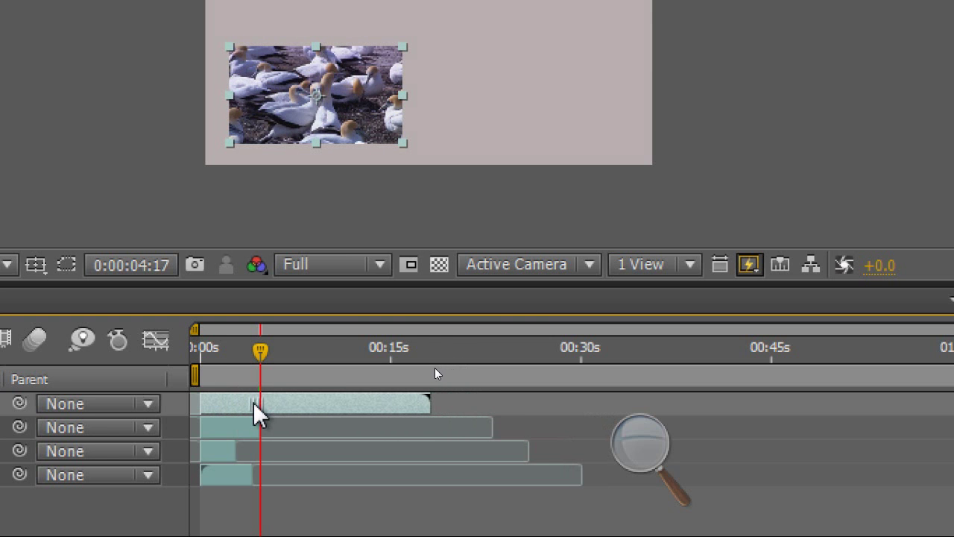
drag(260, 351, 228, 349)
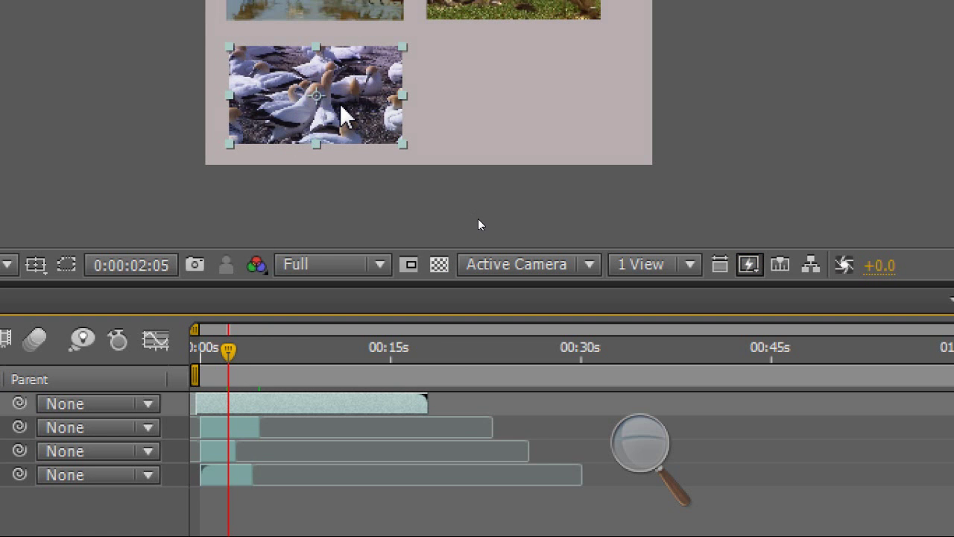
Move the white bird colony clip to the frame's lower-right area beside the seal clip, and align its layer with the timeline start
drag(365, 106, 549, 111)
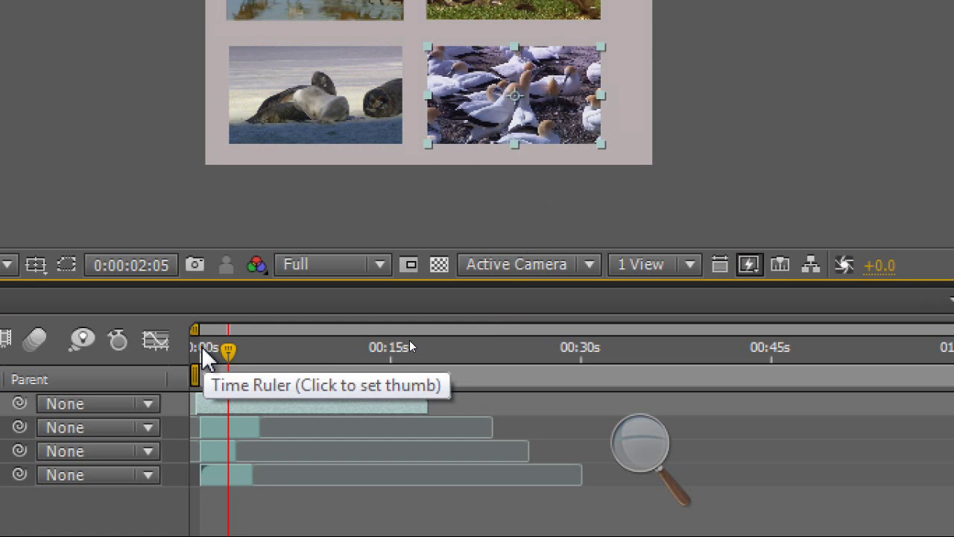
drag(227, 350, 223, 352)
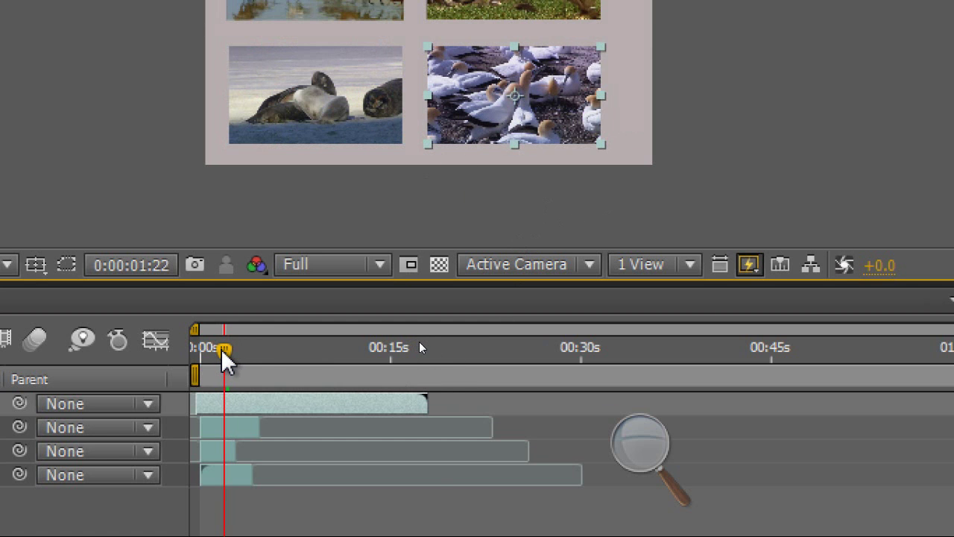
drag(245, 397, 249, 405)
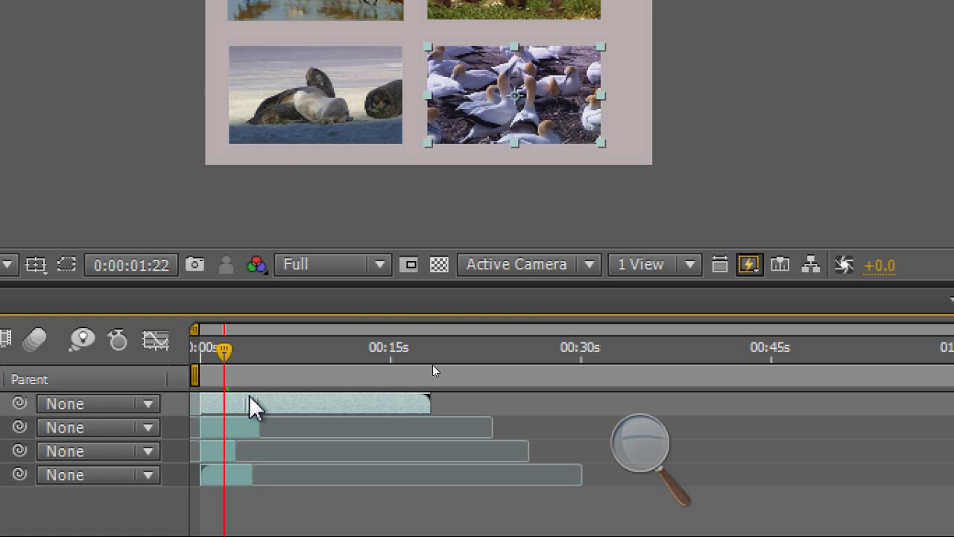
Trim the end of the white bird colony layer to 0:00:05:07 and return the current time to 0:00:00:00
drag(228, 350, 270, 363)
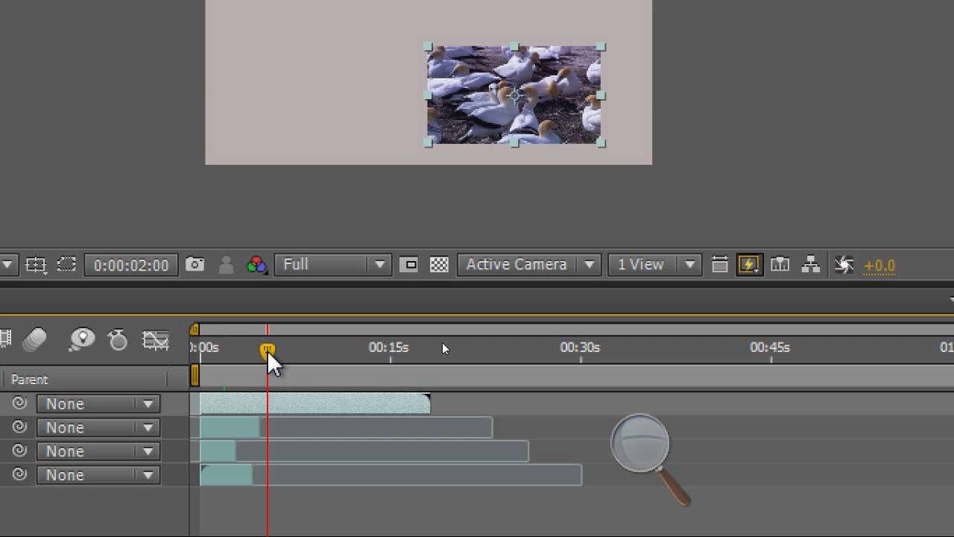
drag(268, 351, 265, 365)
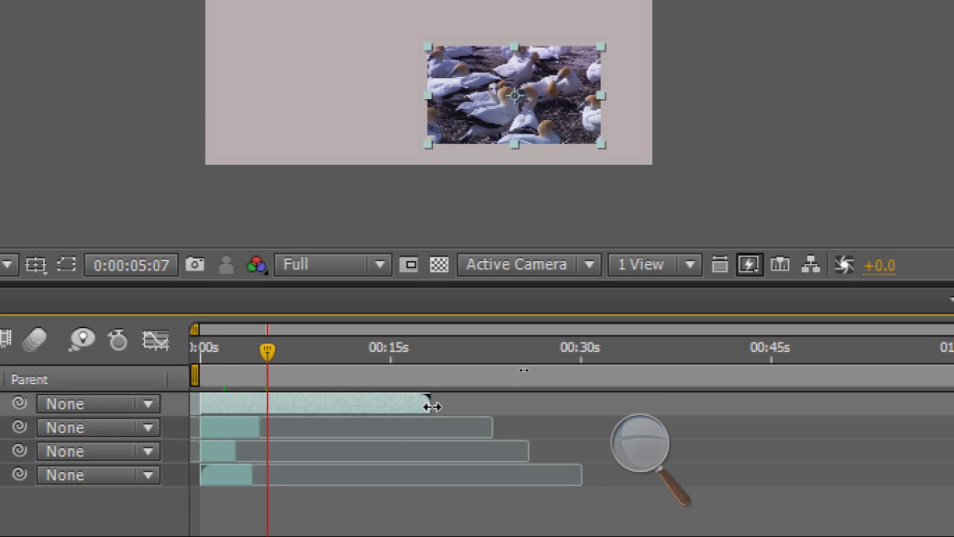
mouse_move(432, 406)
mouse_down()
mouse_move(303, 405)
mouse_move(431, 406)
mouse_up()
drag(428, 400, 267, 409)
drag(266, 356, 194, 363)
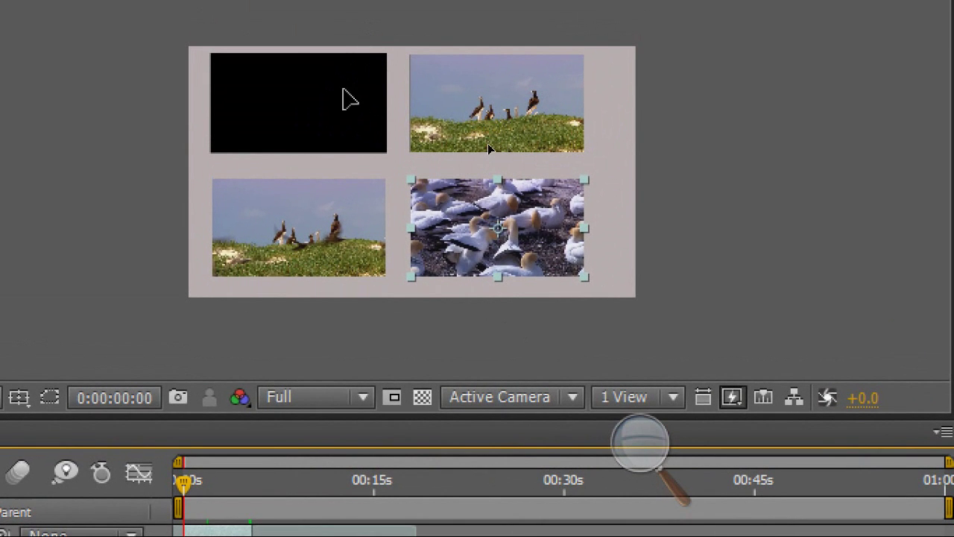
Check which layer holds each clip in the composition and preview the first frames of the timeline
click(343, 97)
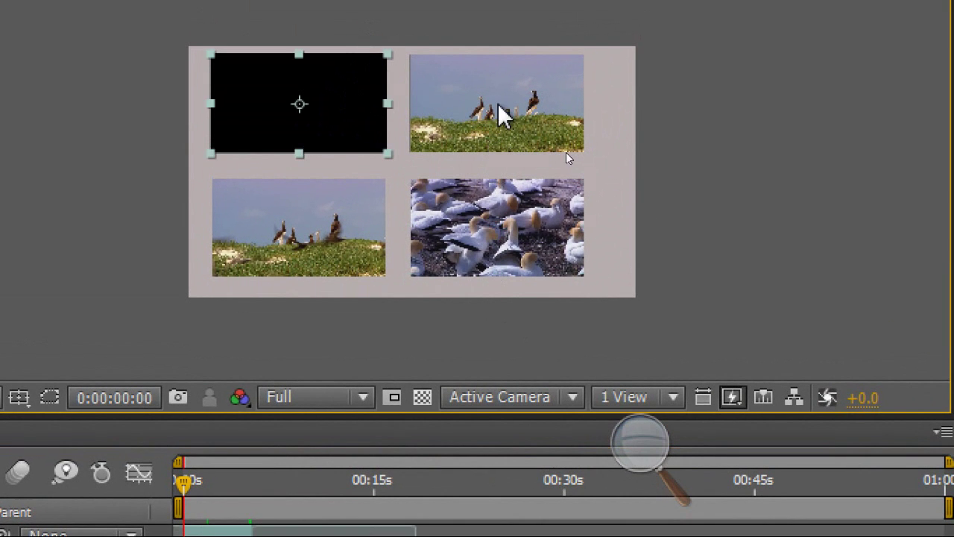
click(503, 112)
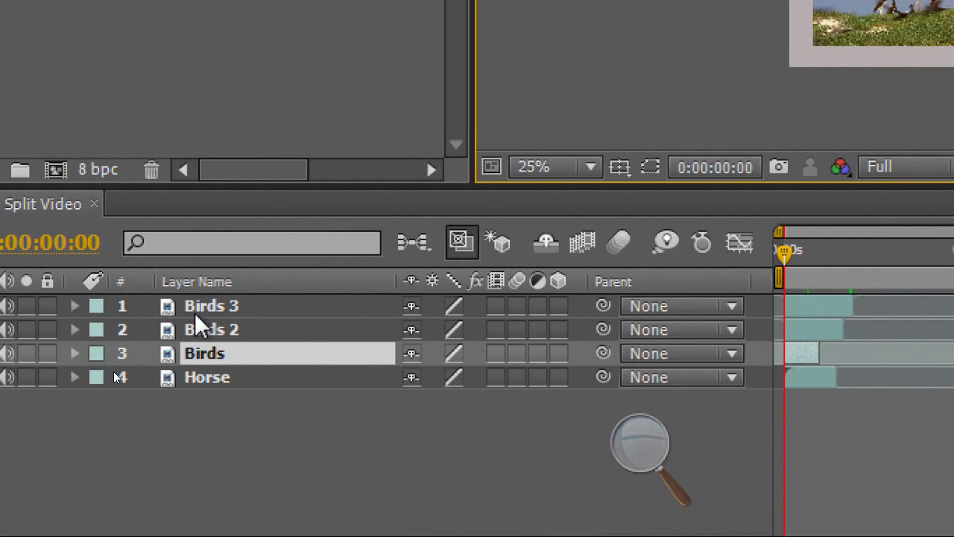
click(194, 311)
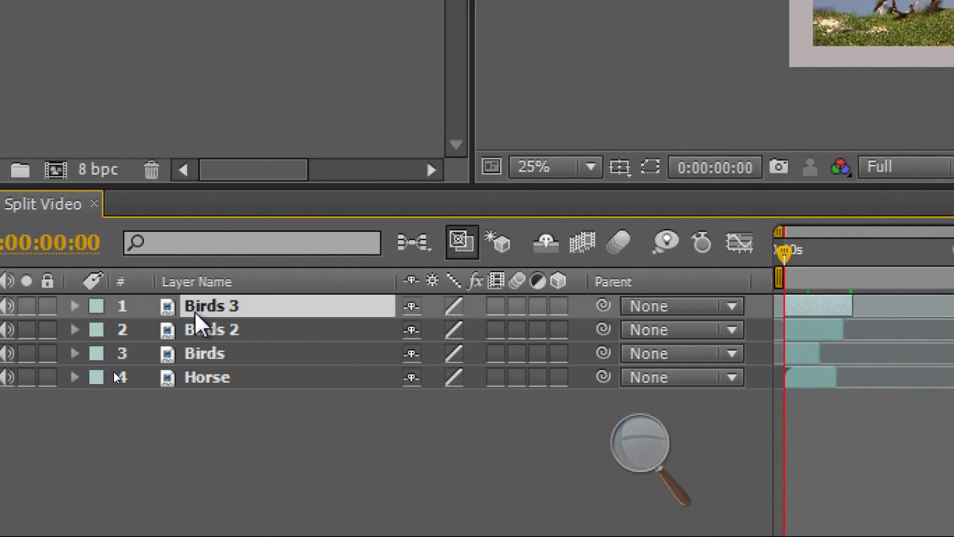
click(198, 329)
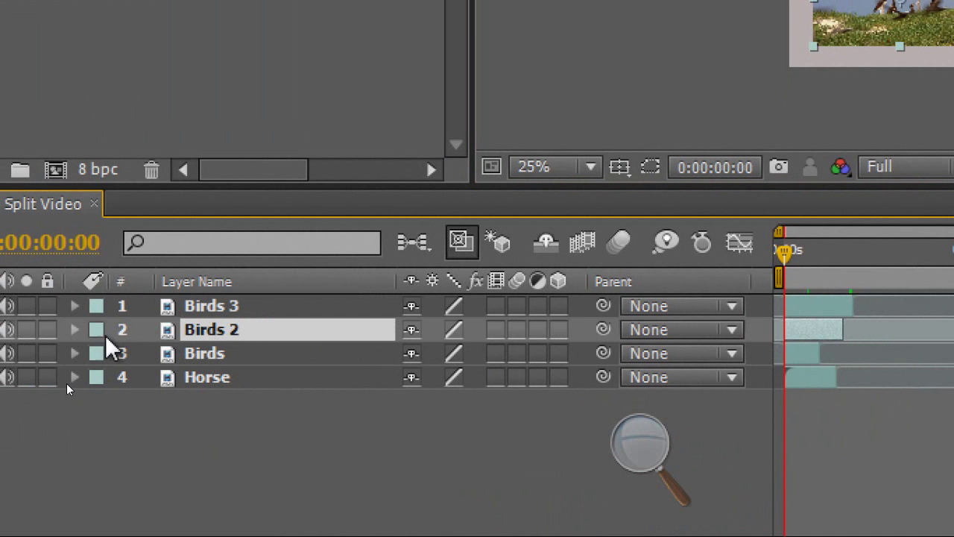
click(207, 308)
click(207, 325)
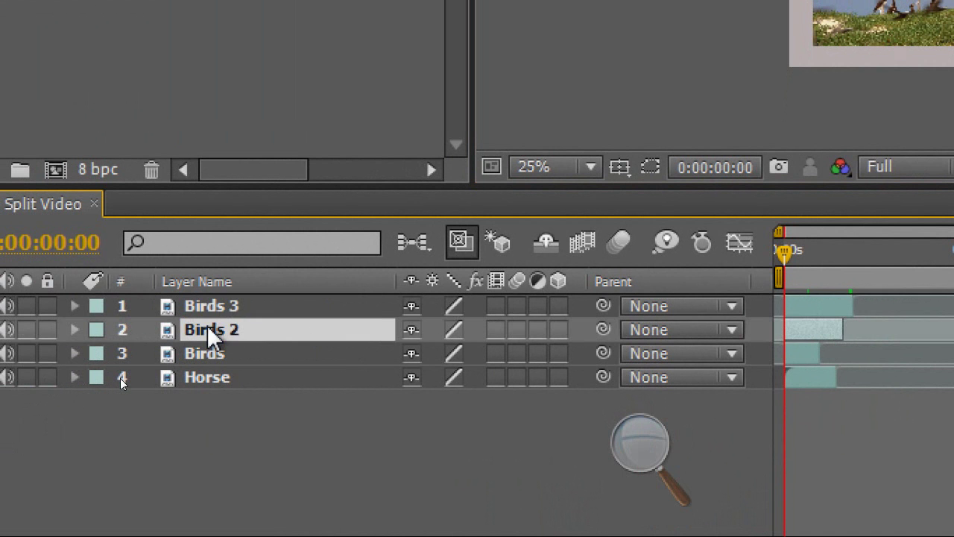
right_click(207, 328)
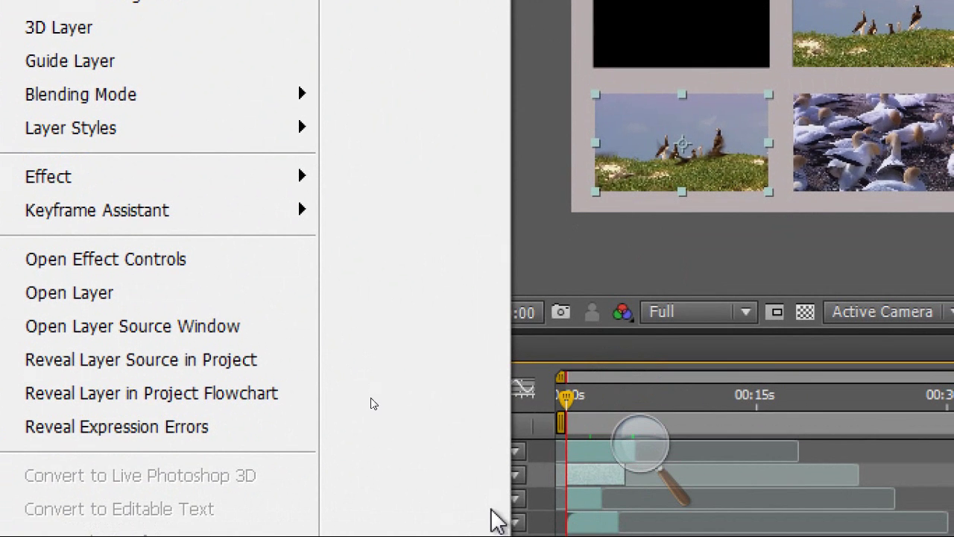
click(410, 343)
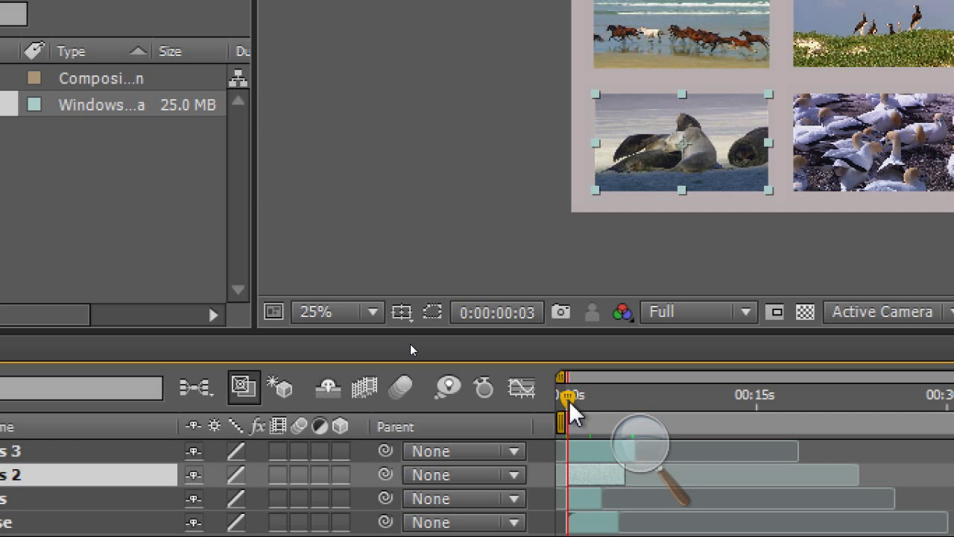
drag(570, 409, 562, 408)
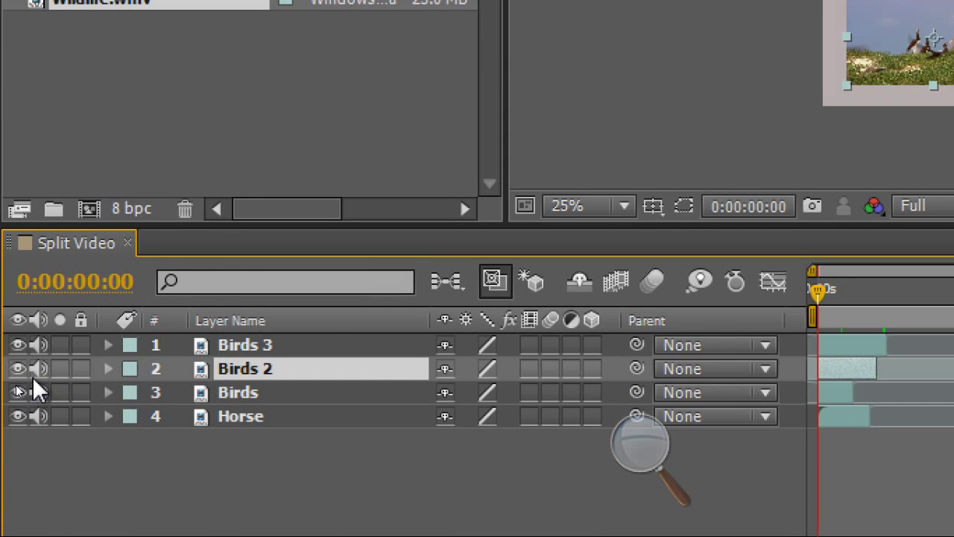
Set the Birds 3 layer's scale to 40% and collapse its properties
click(108, 345)
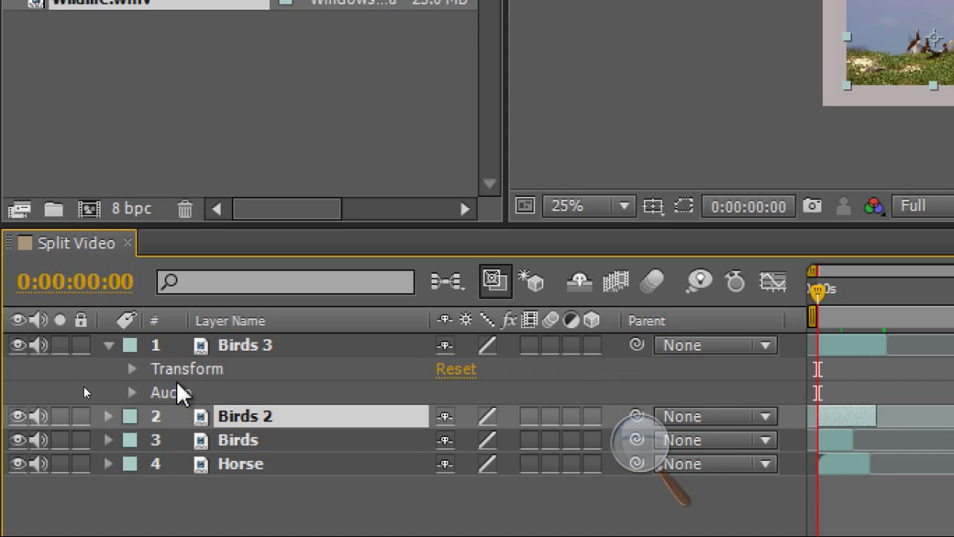
click(133, 368)
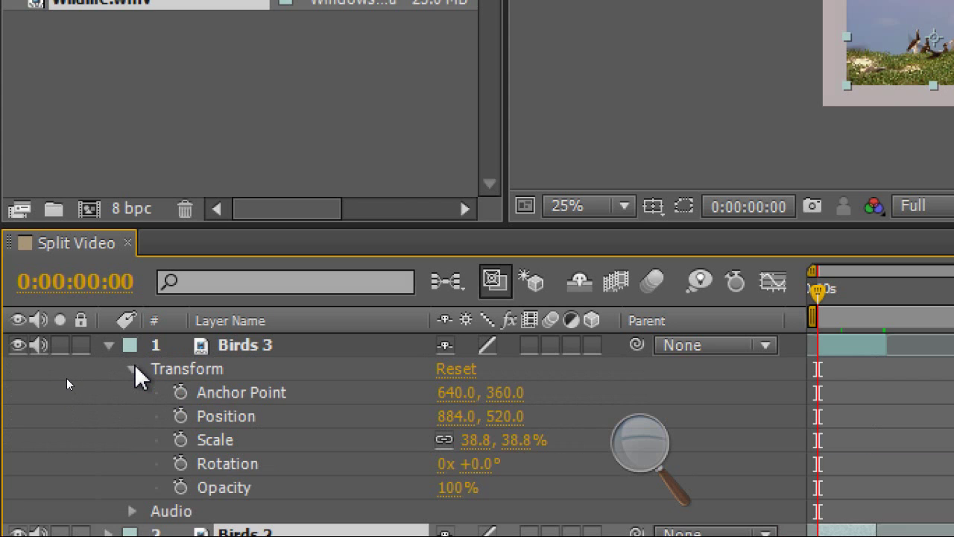
click(474, 440)
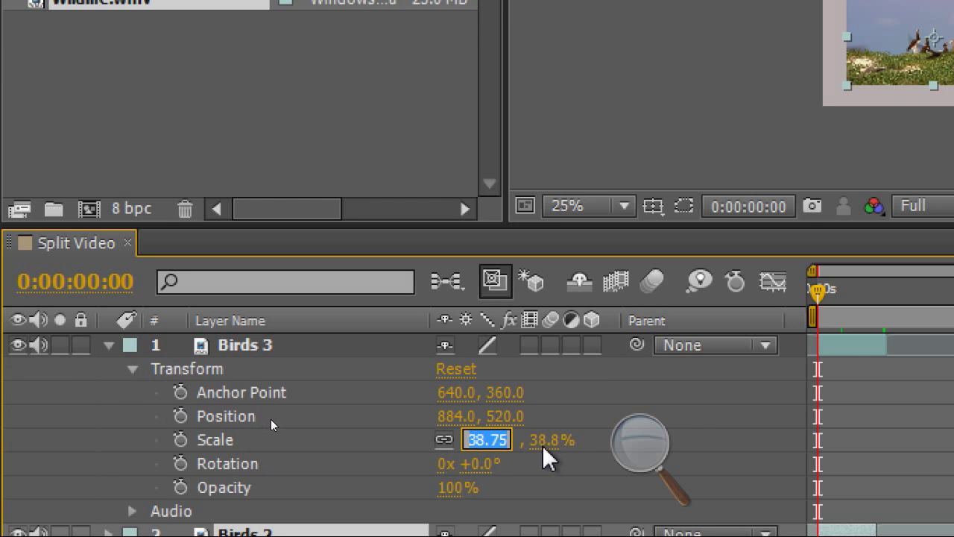
text(40)
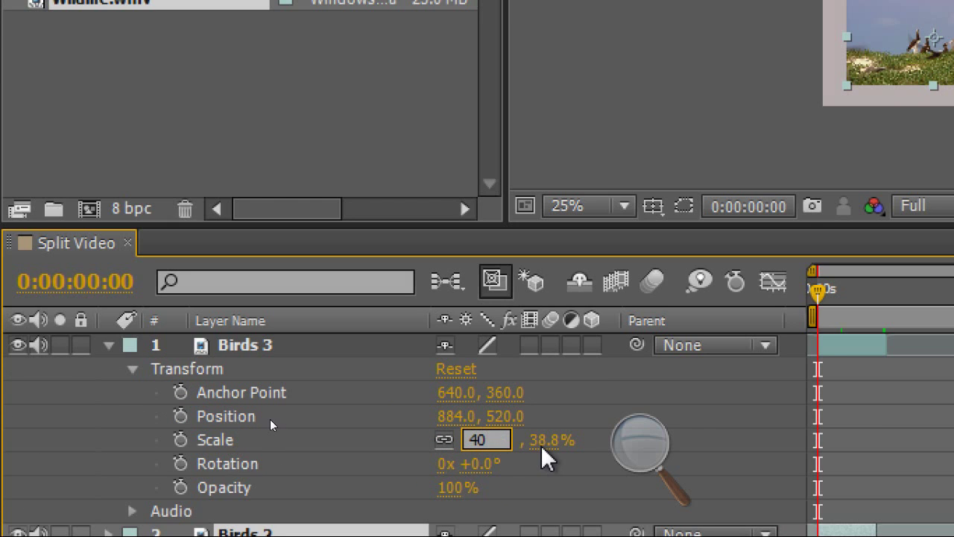
key(Return)
click(133, 370)
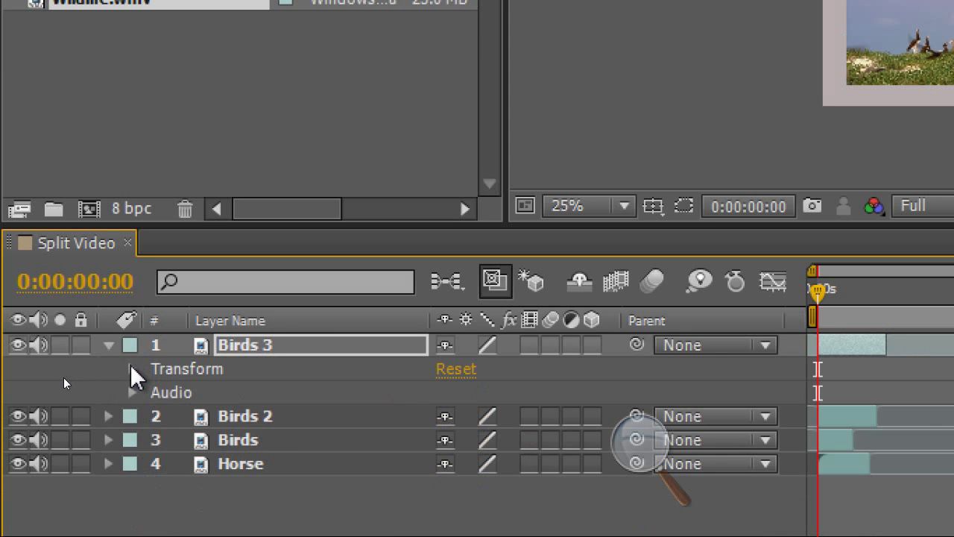
click(109, 345)
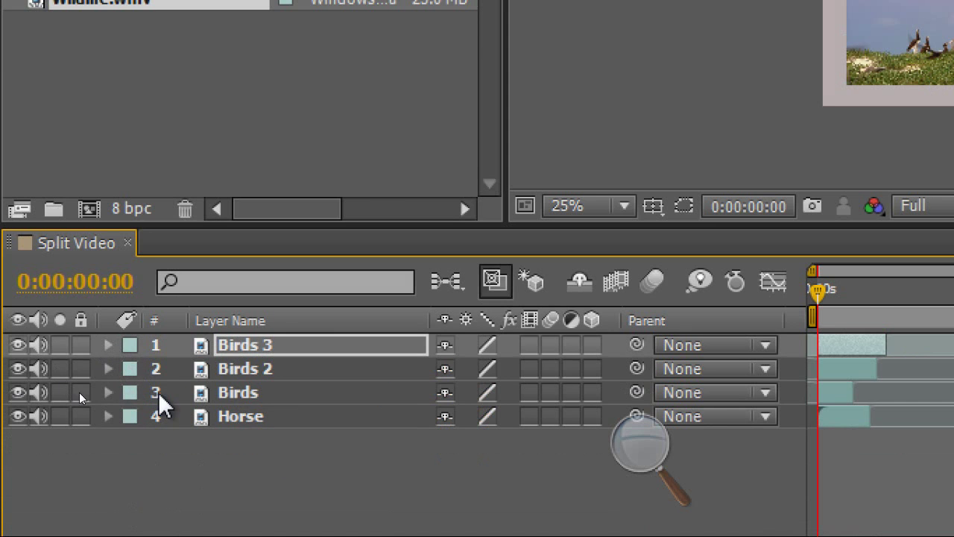
Show only the scale property of the Birds 2 layer and set it to 40%
click(235, 370)
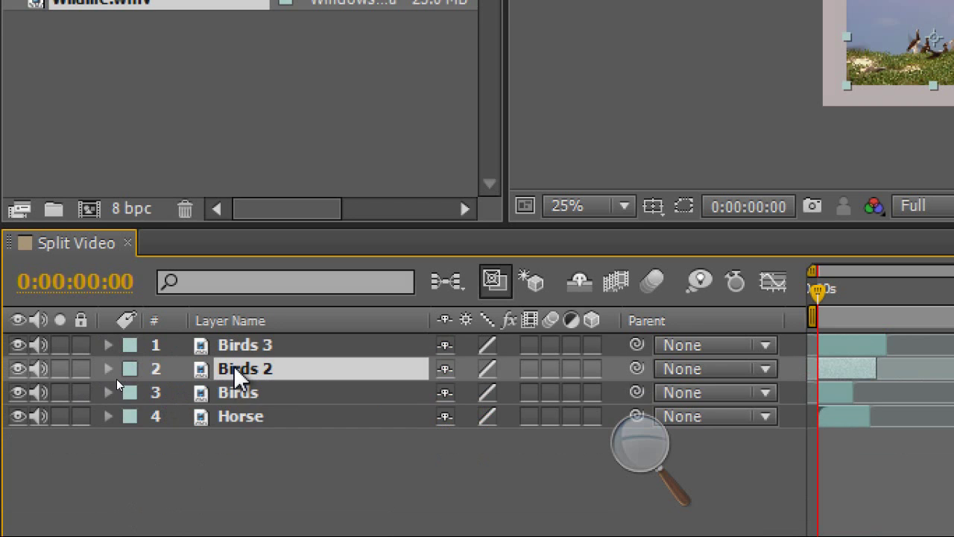
key(t)
key(t)
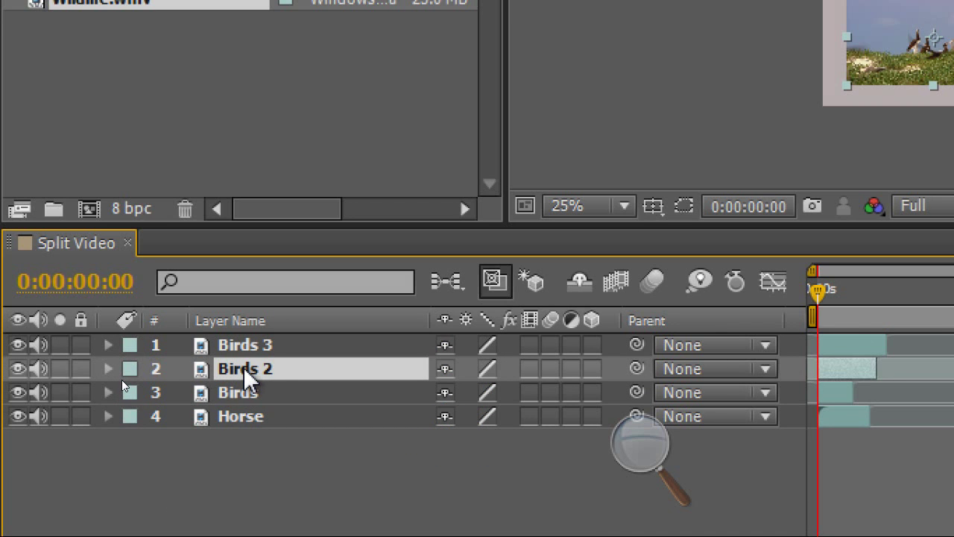
key(s)
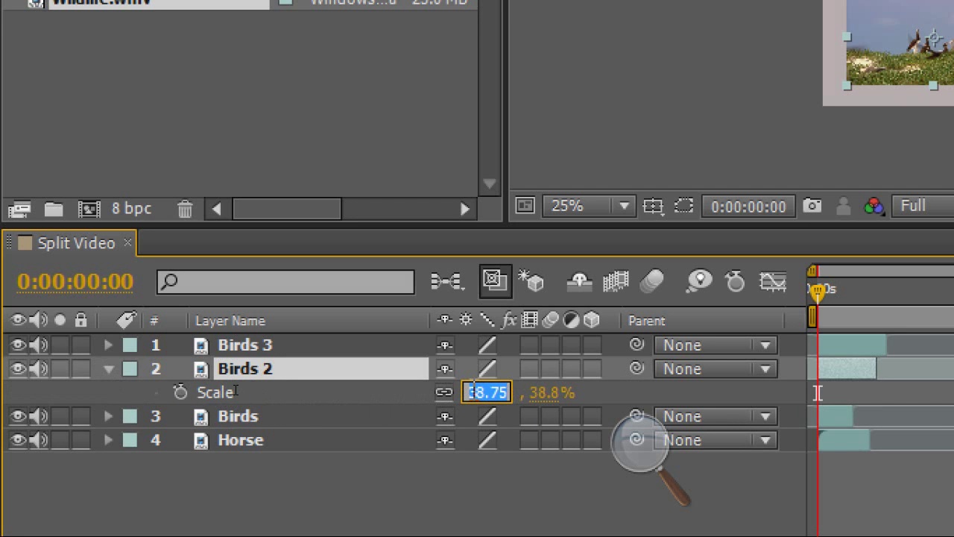
text(40)
key(Return)
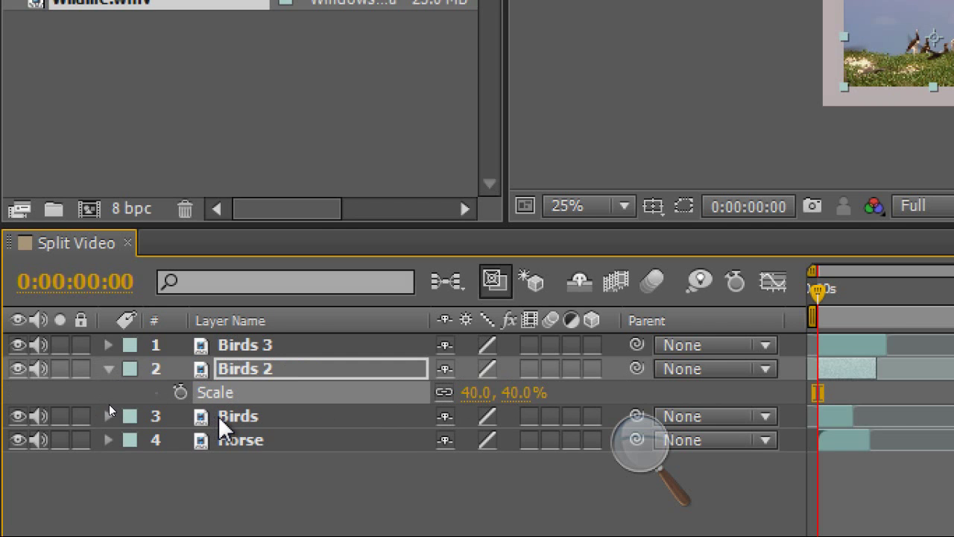
Reveal the scale of the Birds layer and set it to 40%
click(222, 417)
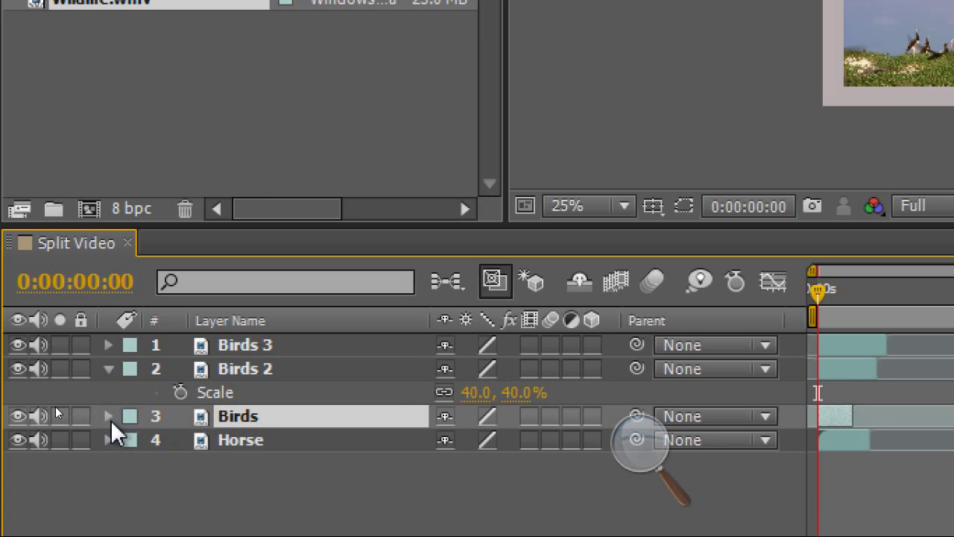
click(108, 416)
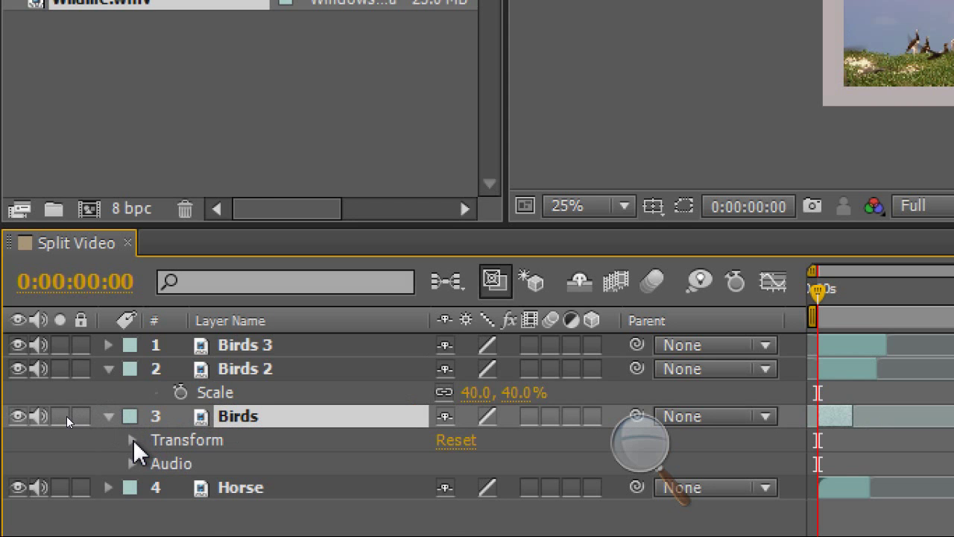
click(132, 440)
scroll(83, 419, down, 1)
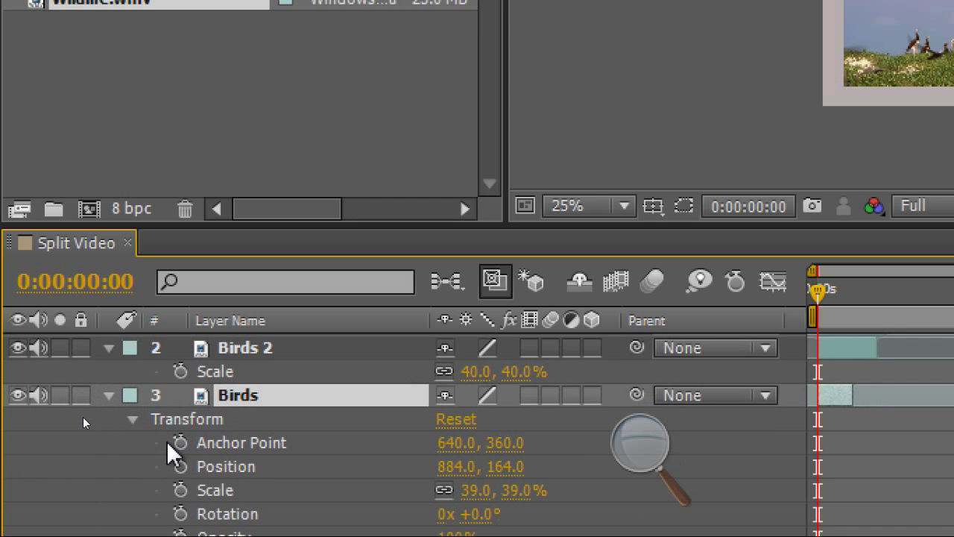
click(132, 418)
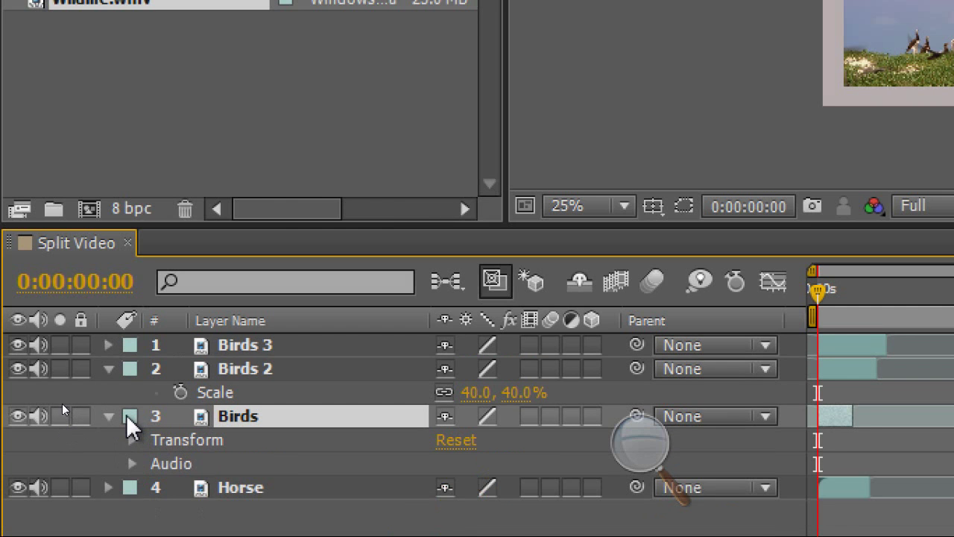
click(111, 417)
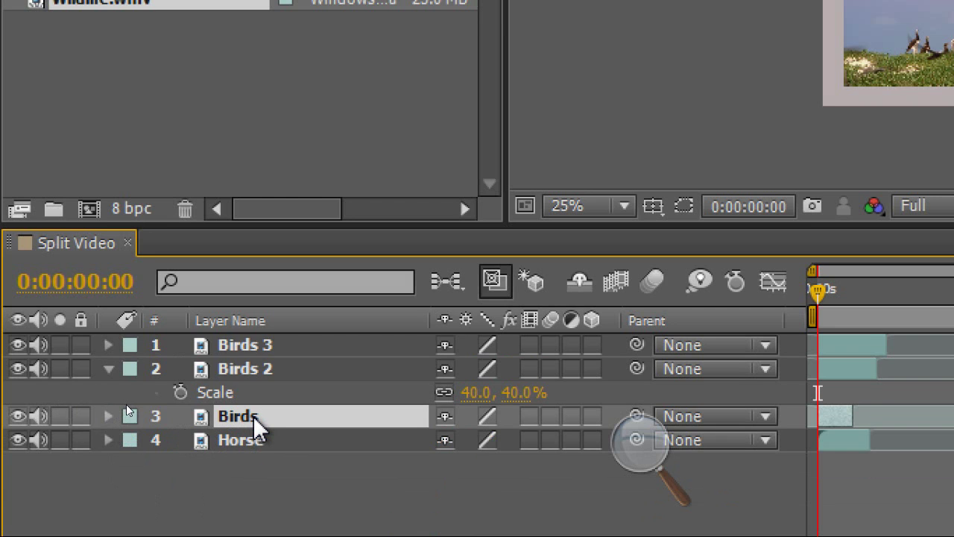
key(s)
click(481, 444)
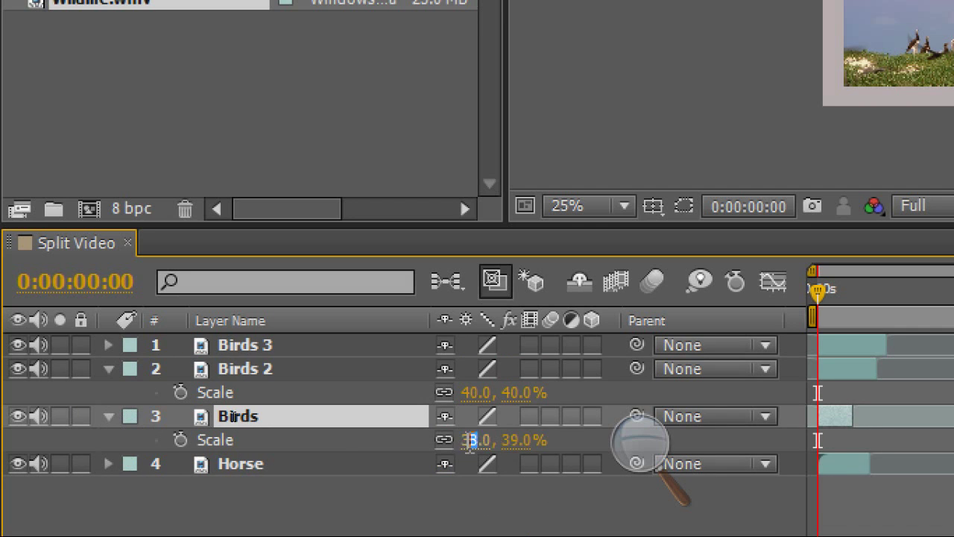
text(40)
key(Return)
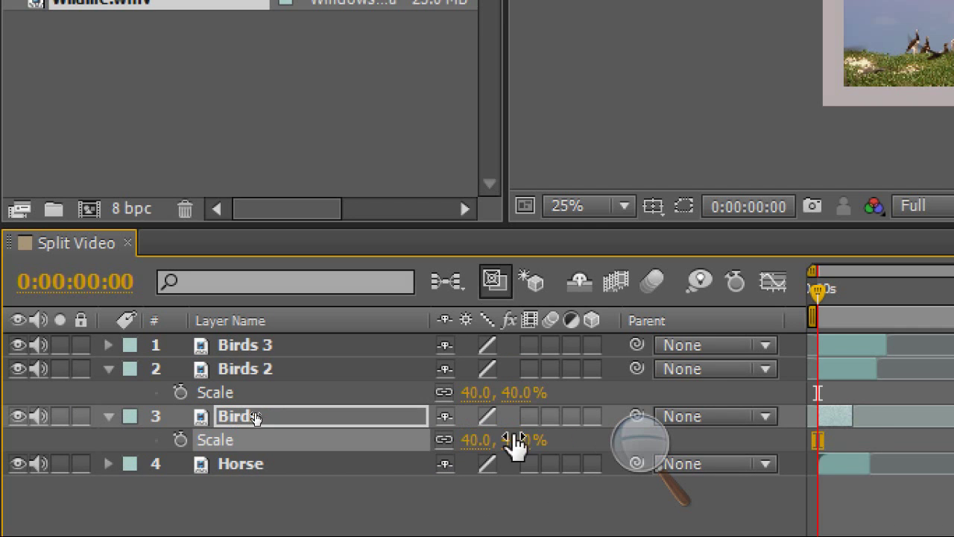
Reveal the scale of the Horse layer, set it to 40%, and reduce the screen magnification to 200%
click(218, 471)
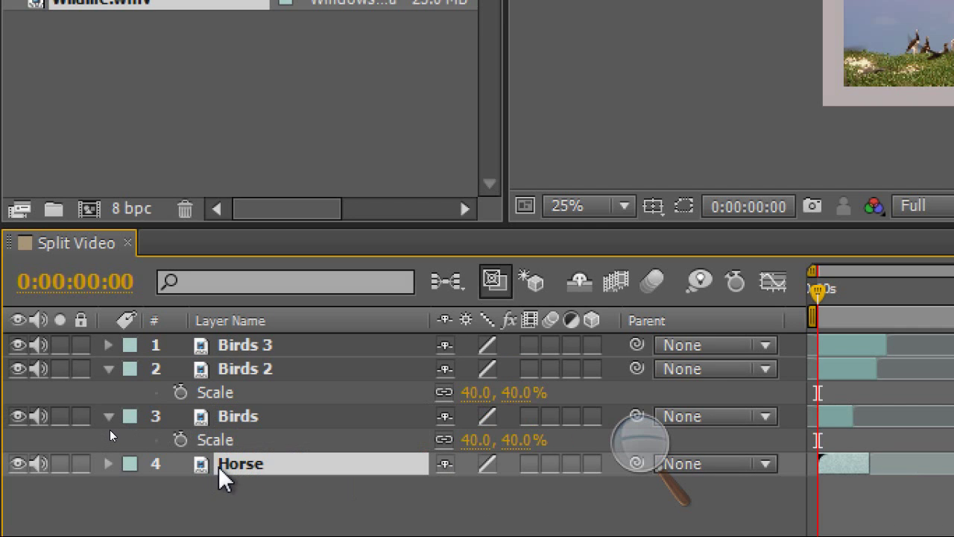
key(s)
click(224, 486)
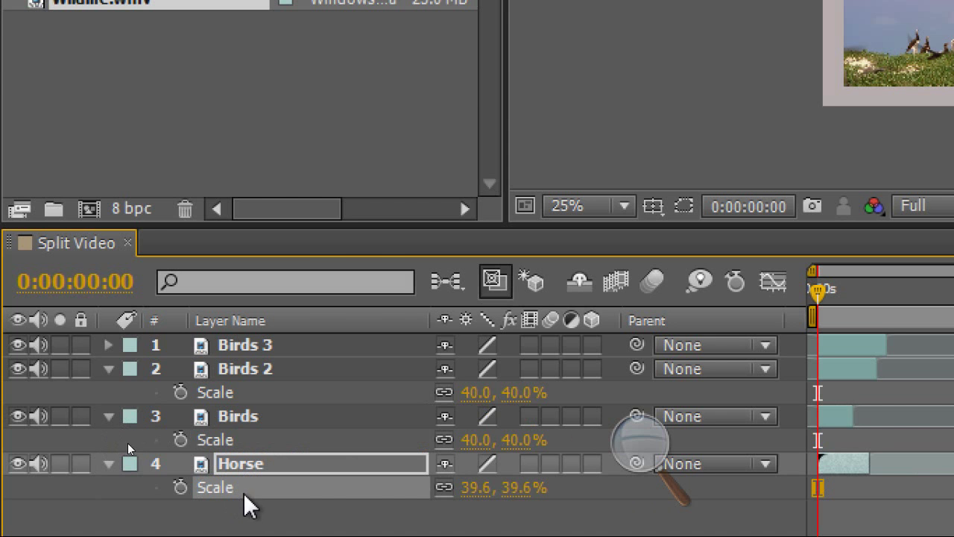
click(471, 489)
text(2)
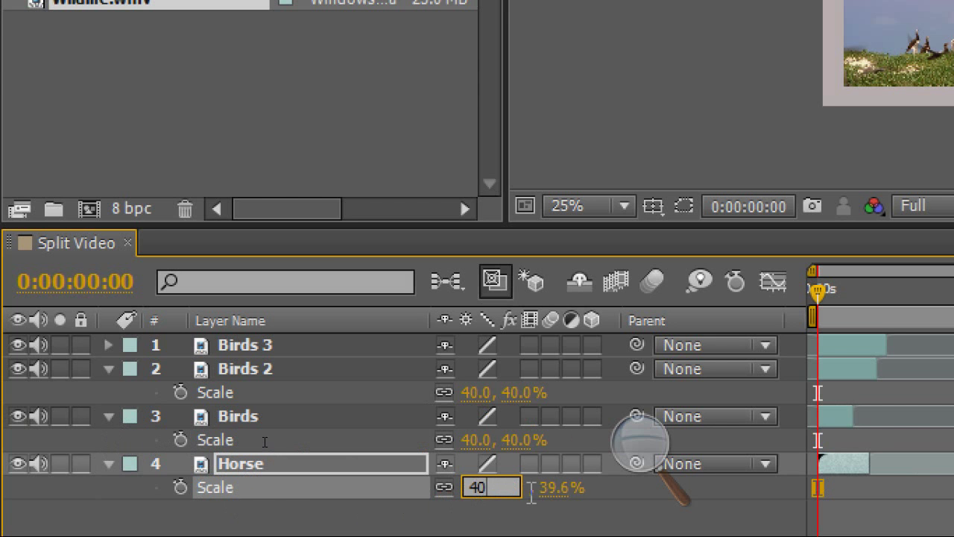
key(Return)
click(634, 462)
click(626, 466)
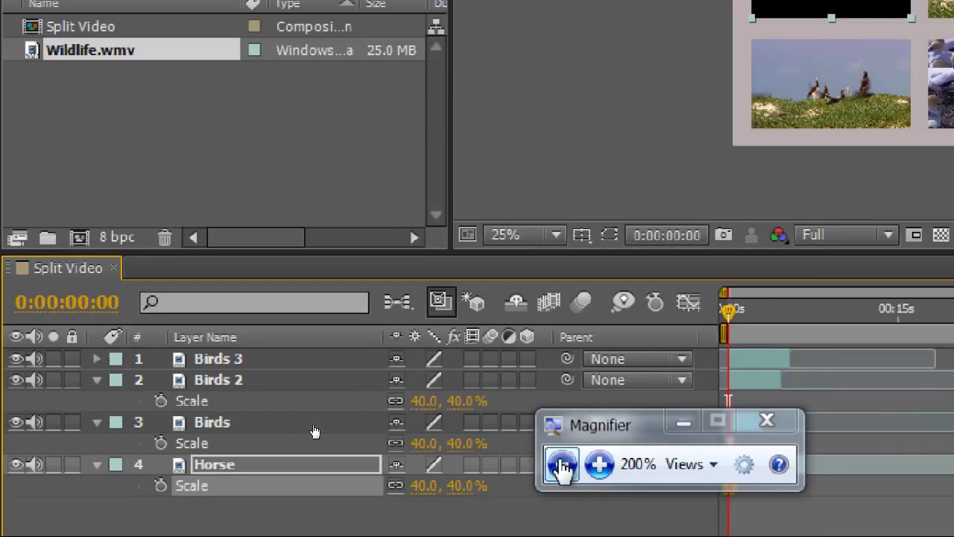
Align the Horse and Birds clips as the upper row, positioned at about 336, 172 and 930, 172
click(561, 466)
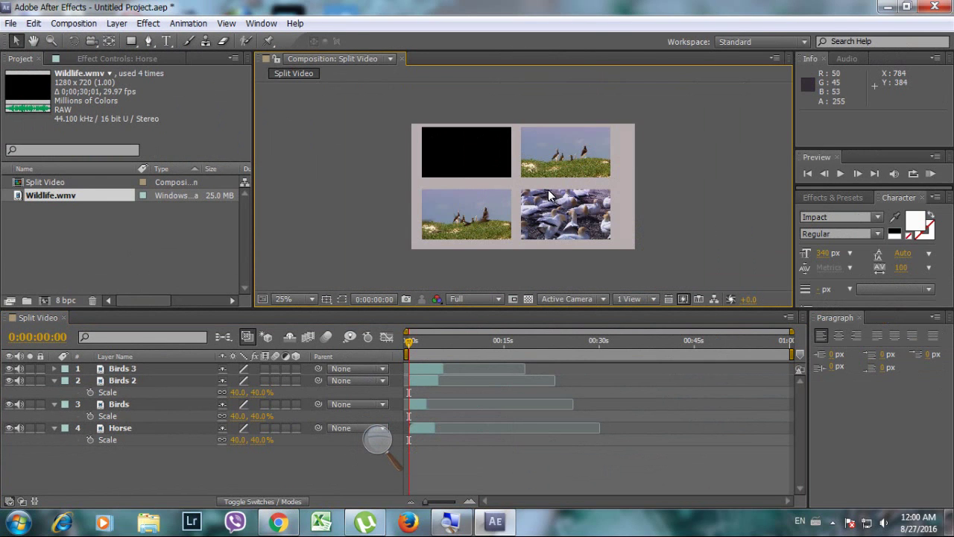
key(period)
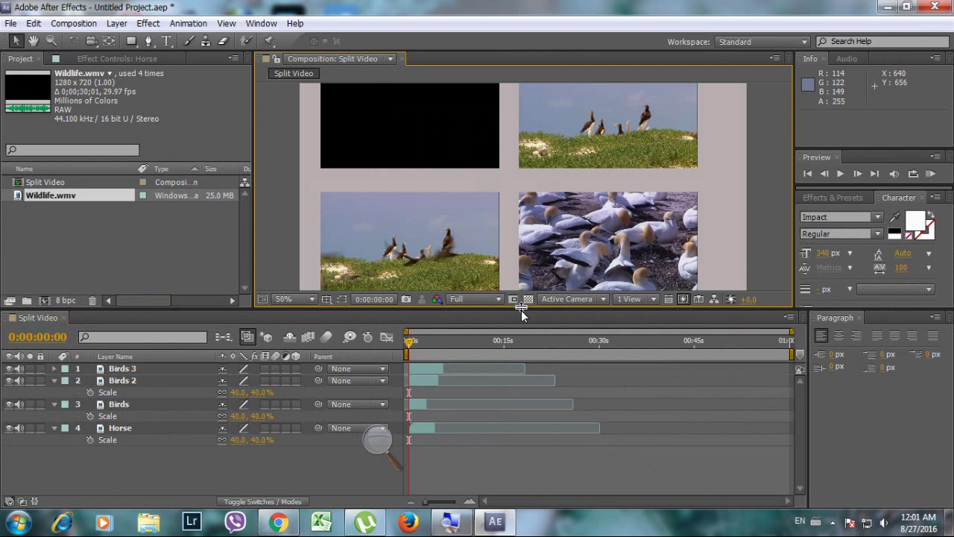
drag(520, 310, 524, 370)
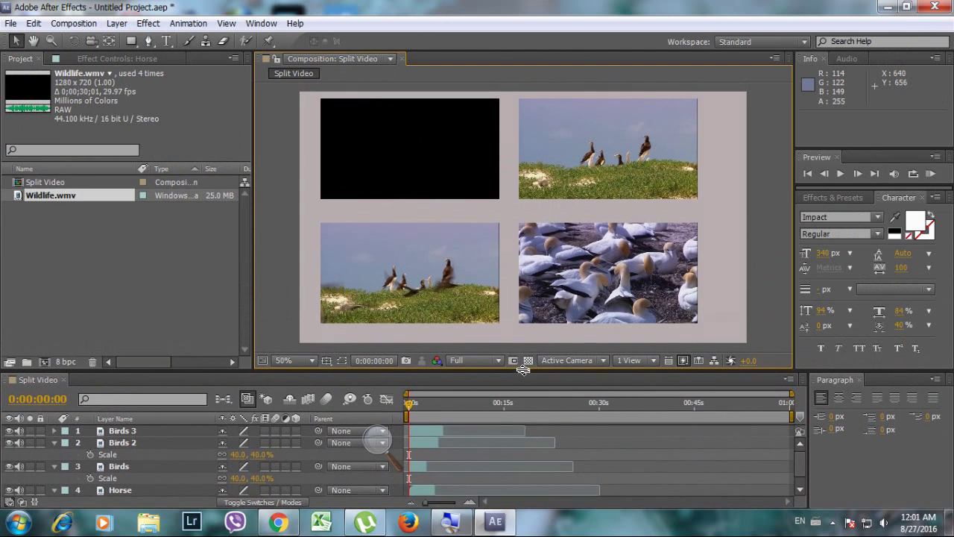
drag(430, 181, 427, 184)
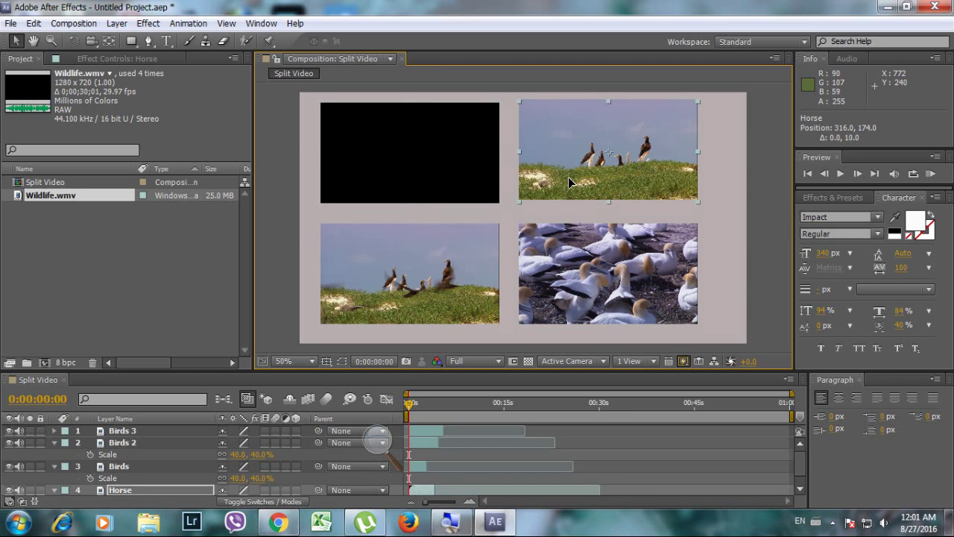
drag(568, 173, 580, 177)
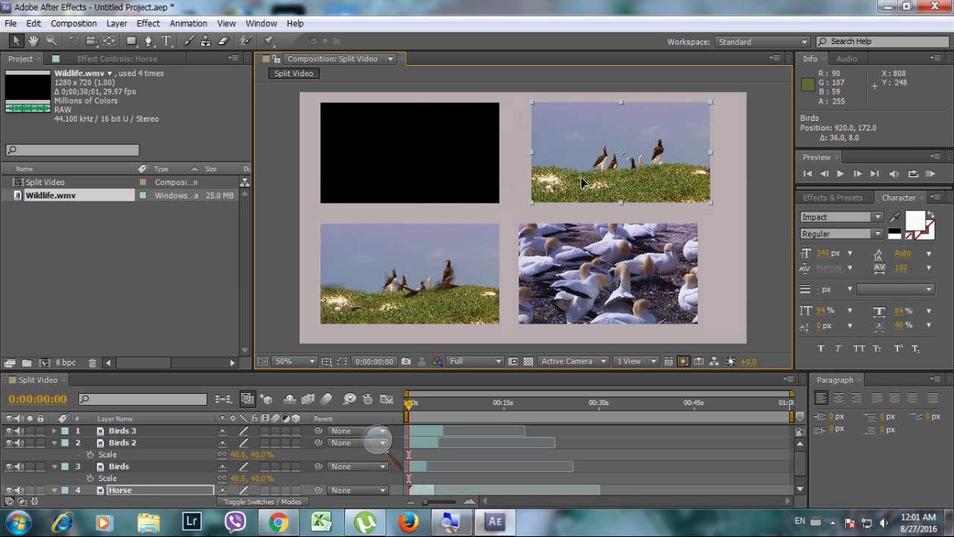
drag(450, 175, 458, 173)
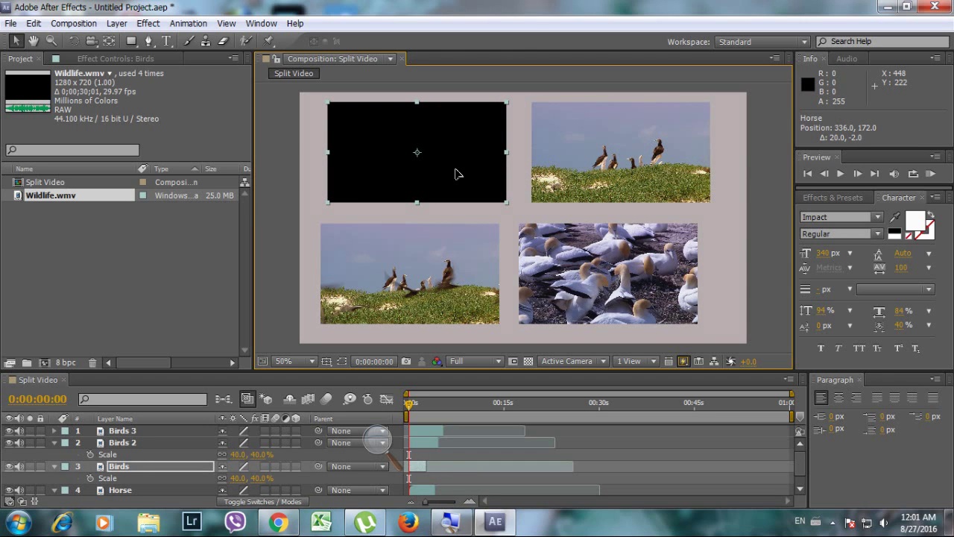
drag(562, 172, 566, 175)
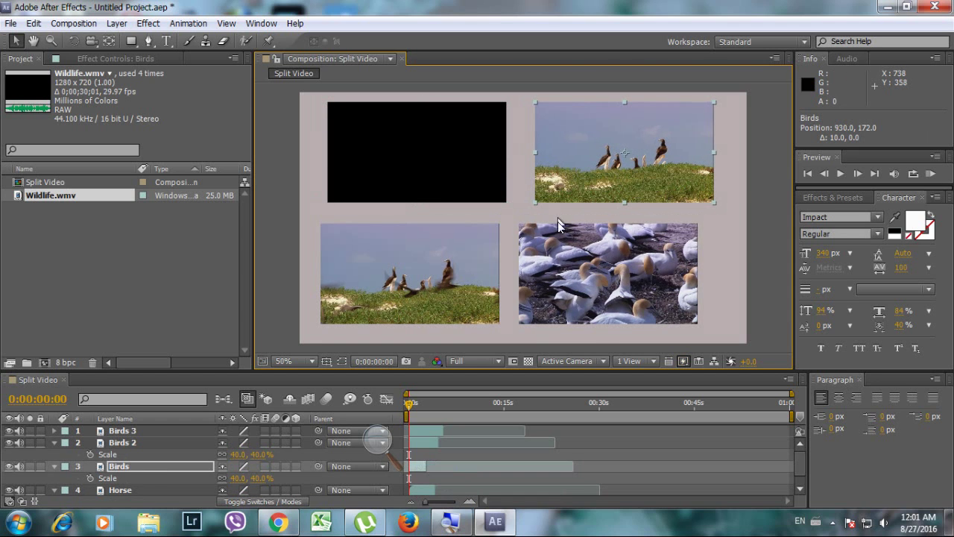
Align the lower row by moving Birds 3 to about 930, 522 beneath Birds, and Birds 2 directly beneath Horse
drag(560, 226, 578, 237)
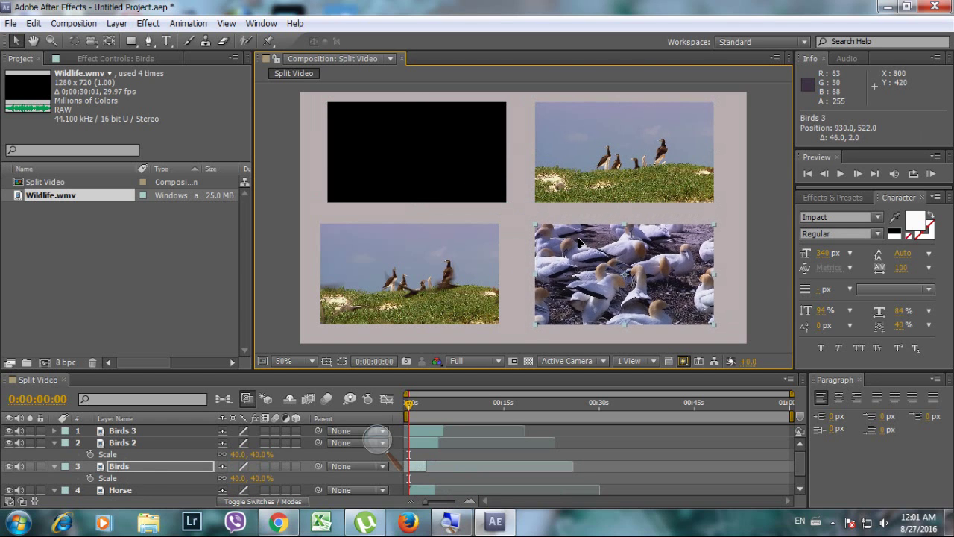
drag(452, 272, 459, 273)
click(523, 272)
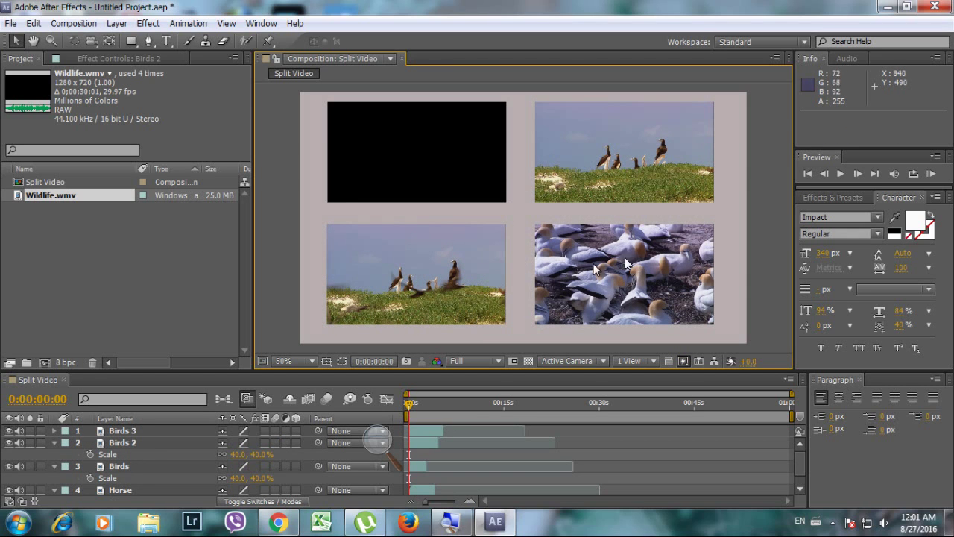
Play the composition from the start to check the four clips, and set the current time to 0:00:01:16
click(410, 403)
key(space)
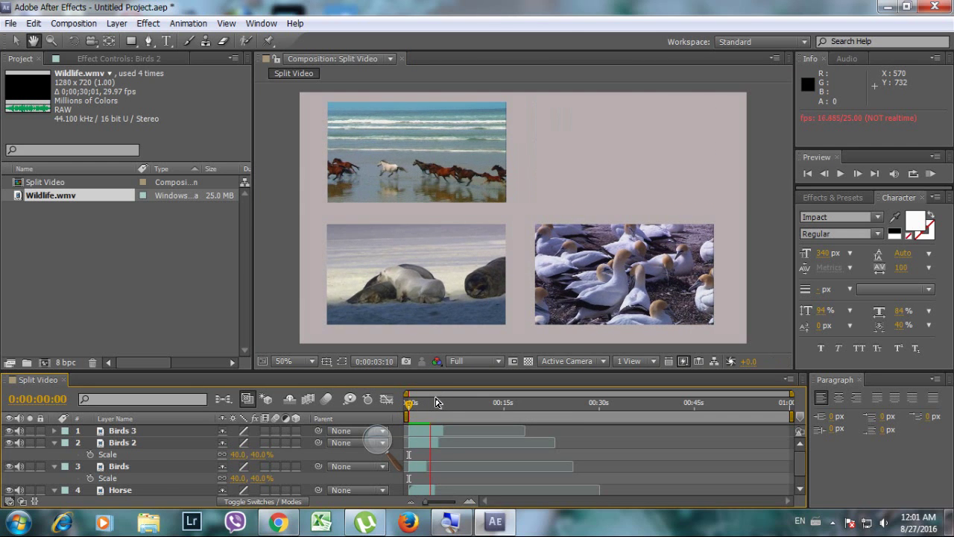
drag(436, 402, 418, 414)
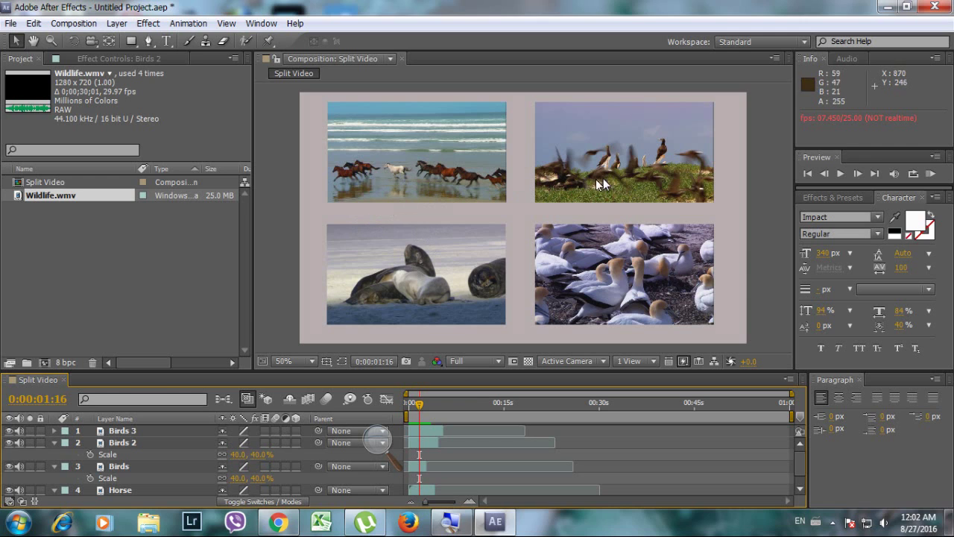
Mute the audio of the Birds, Birds 2 and Birds 3 layers while leaving their video visible
click(417, 169)
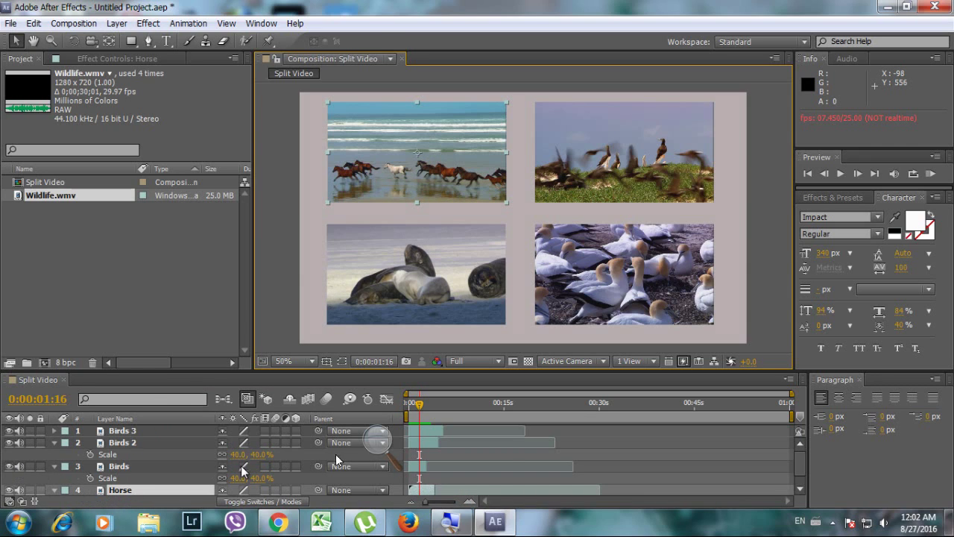
click(376, 441)
click(394, 450)
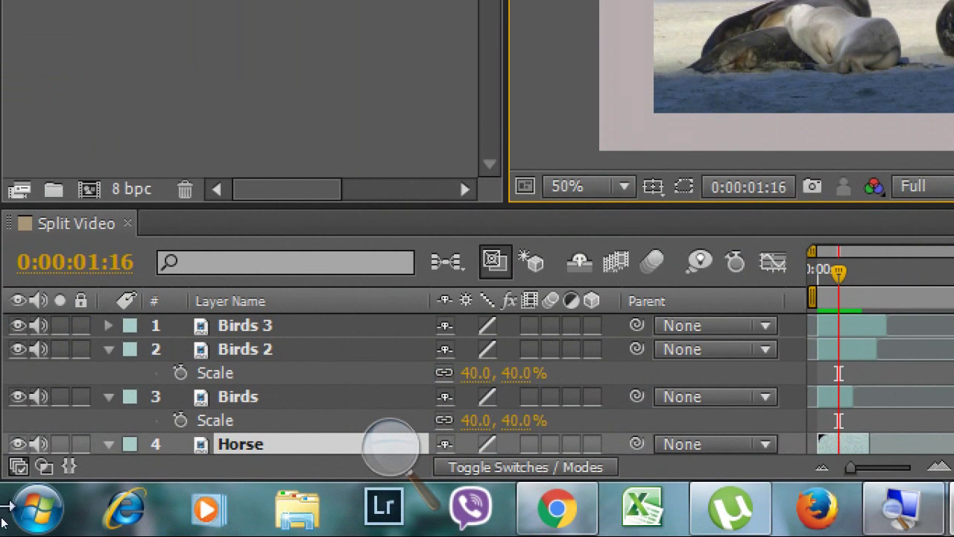
click(39, 395)
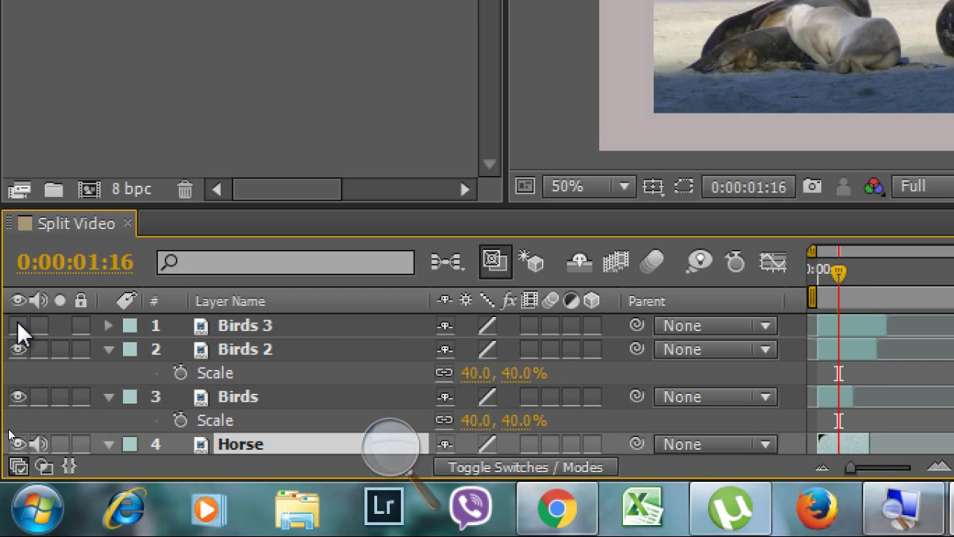
click(17, 349)
click(16, 350)
click(396, 443)
click(377, 467)
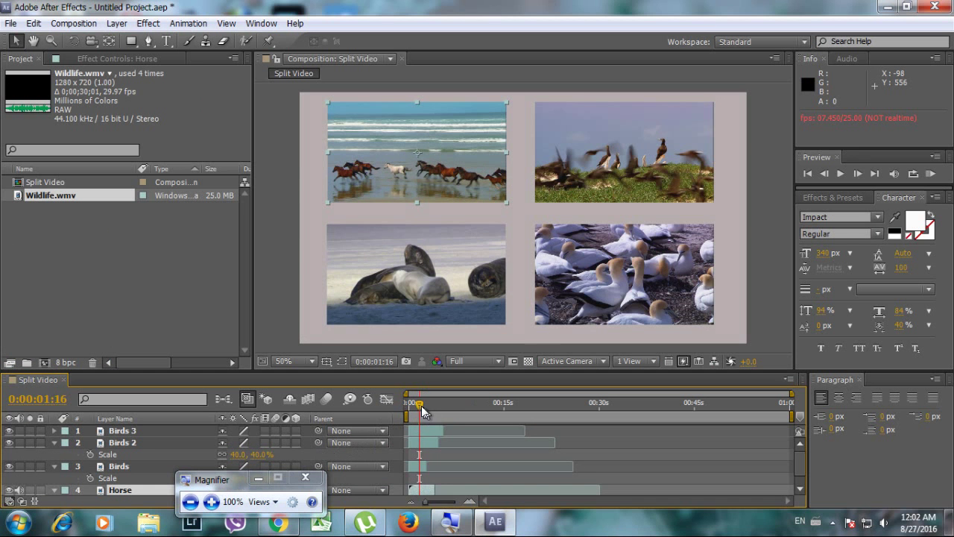
Return the current time to 0:00:00:00 and run a RAM preview of the composition, stopping it after playback
drag(422, 412, 410, 406)
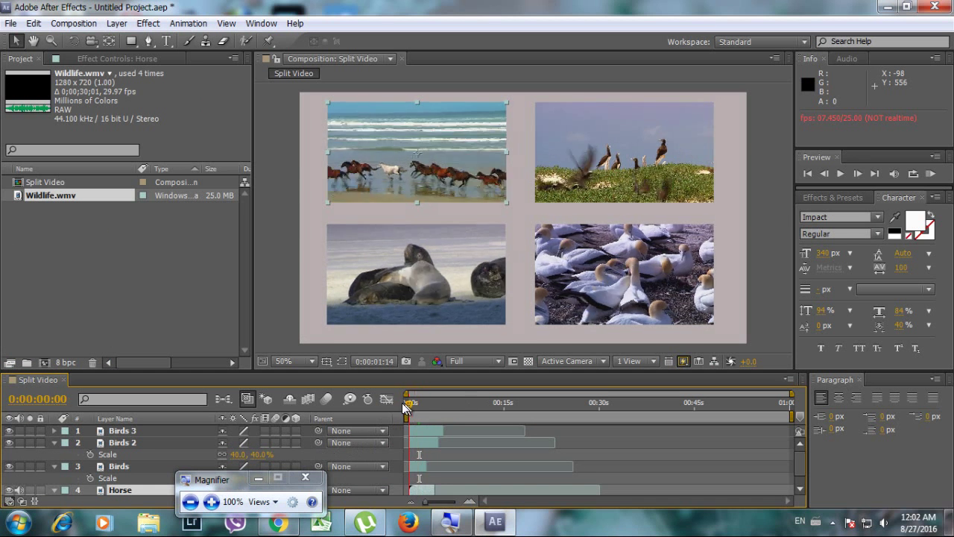
click(931, 176)
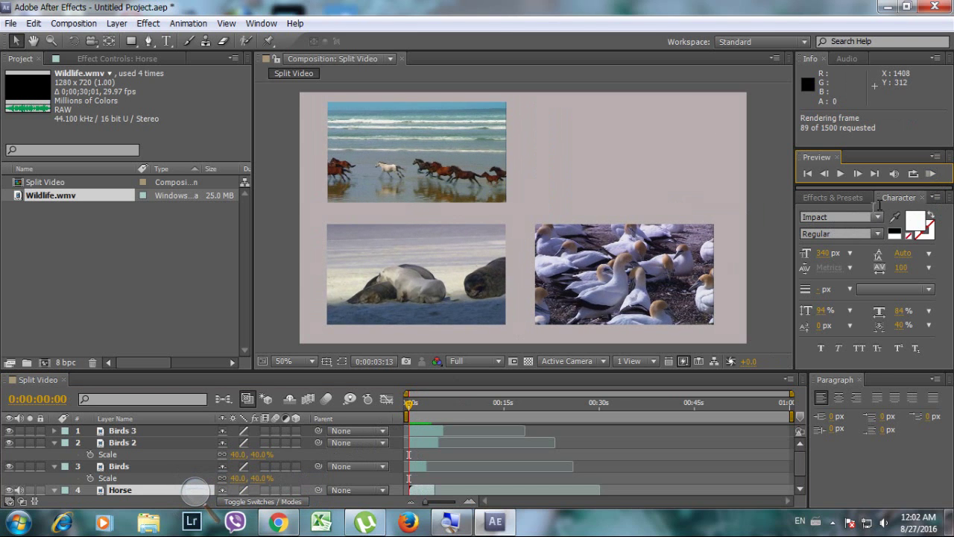
click(932, 174)
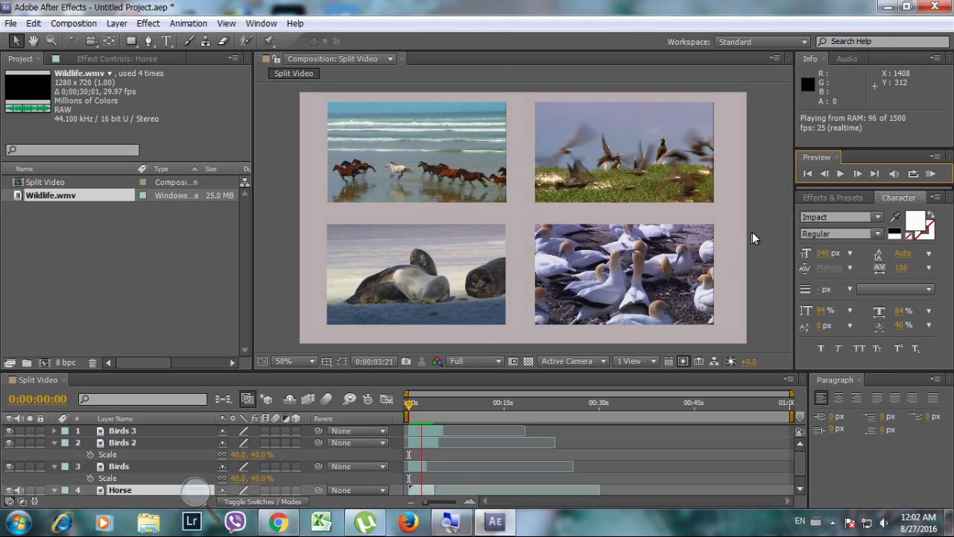
key(space)
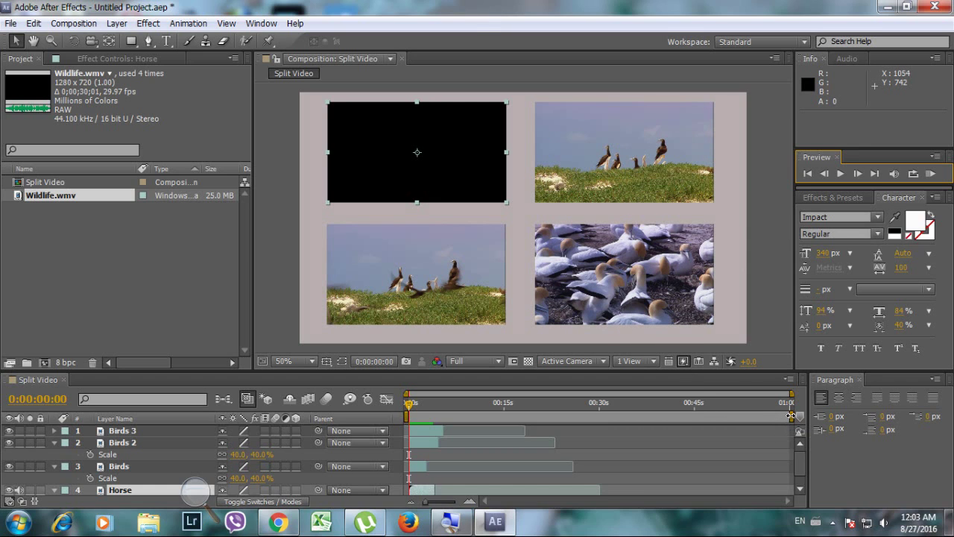
Shorten the work area to end at about 0:00:03:20 and run a RAM preview of that range
drag(791, 415, 433, 410)
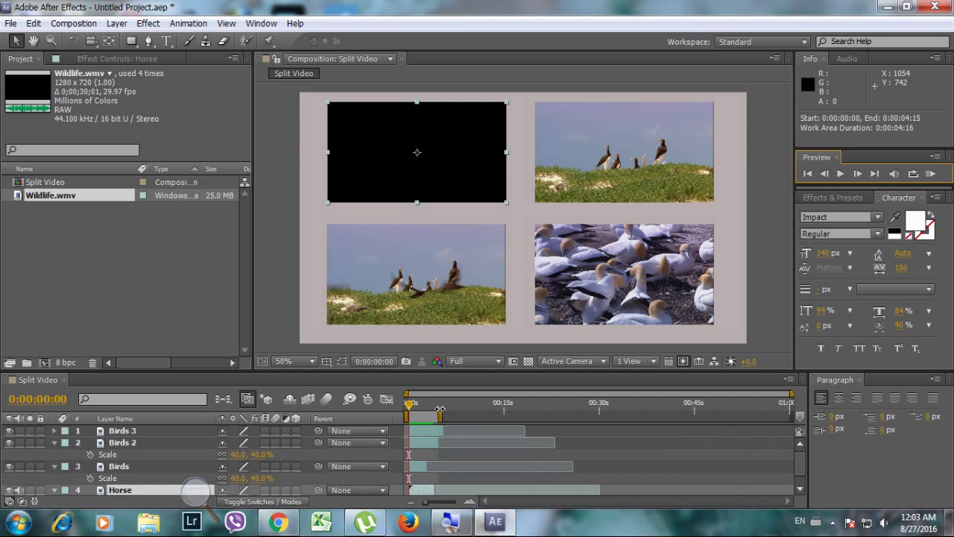
drag(435, 412, 435, 412)
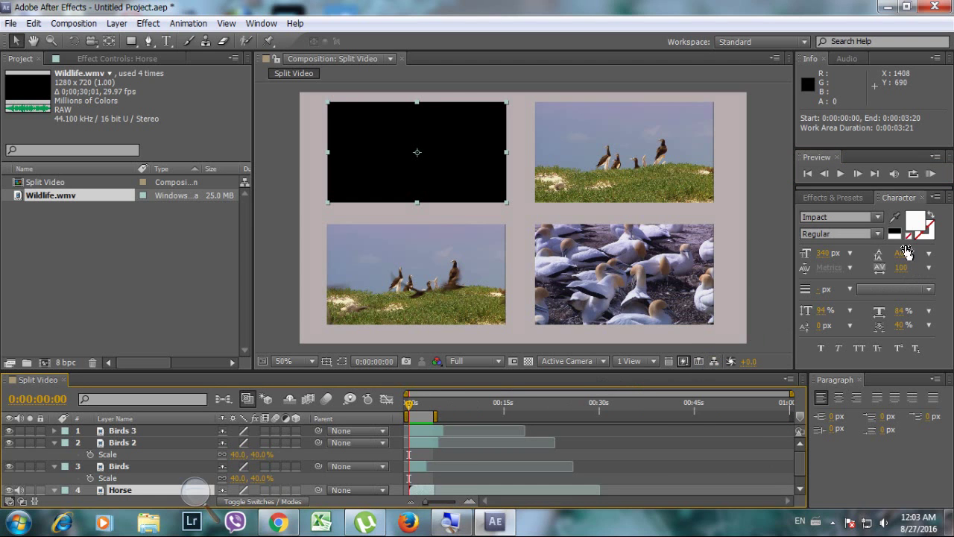
click(929, 174)
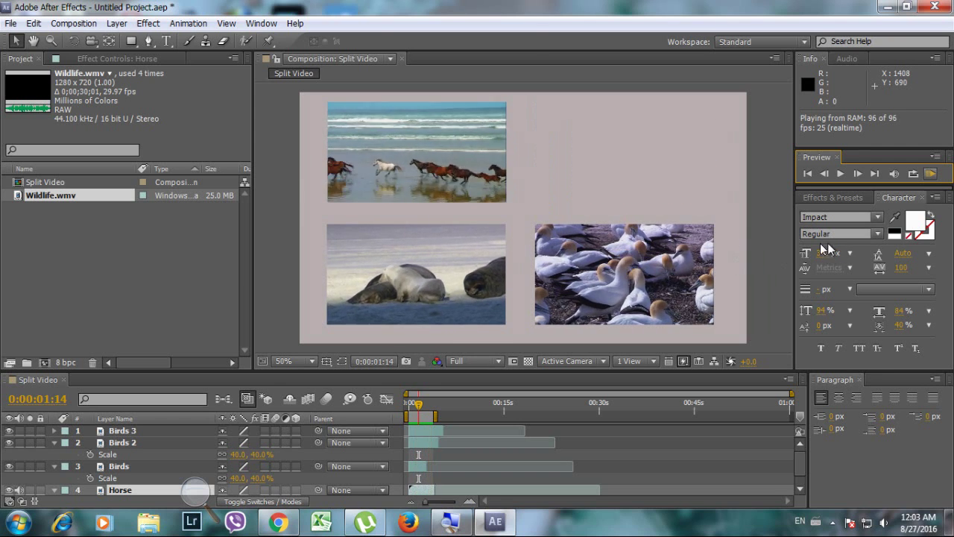
click(768, 244)
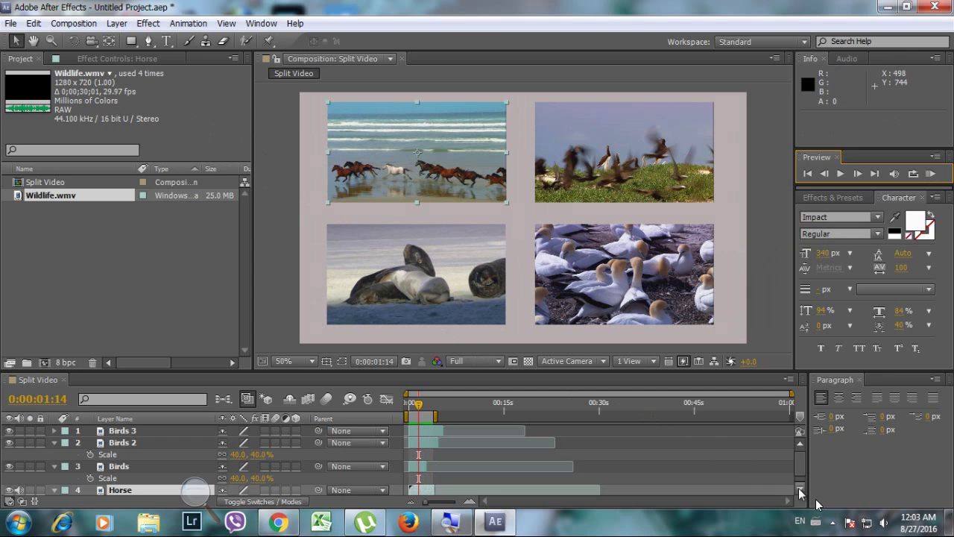
click(828, 523)
click(854, 452)
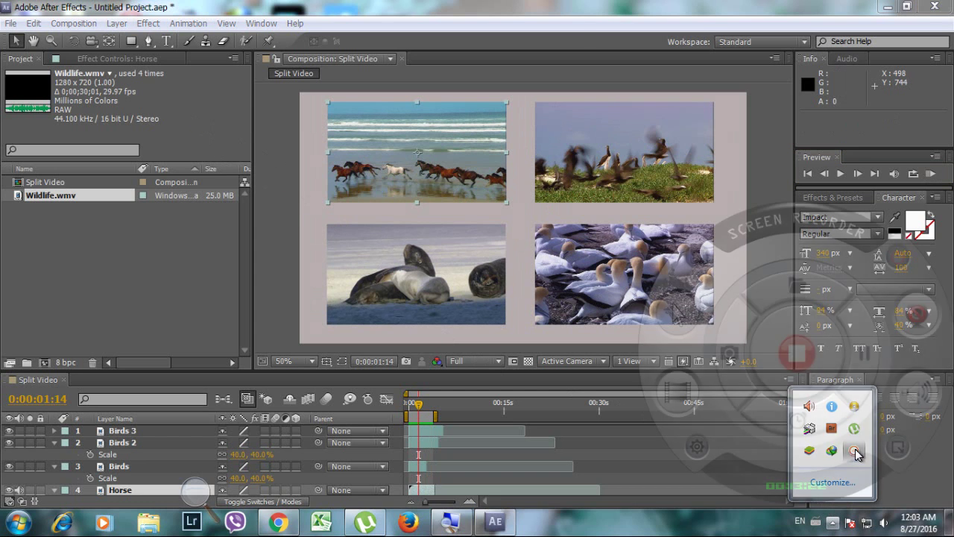